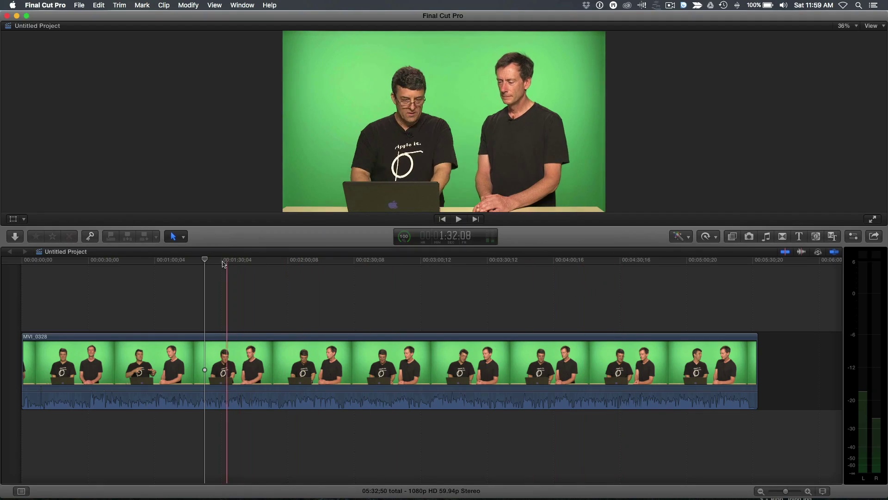
# Step: Raise the MVI_0328 interview clip's audio volume line to about 2 dB
pyautogui.click(181, 271)
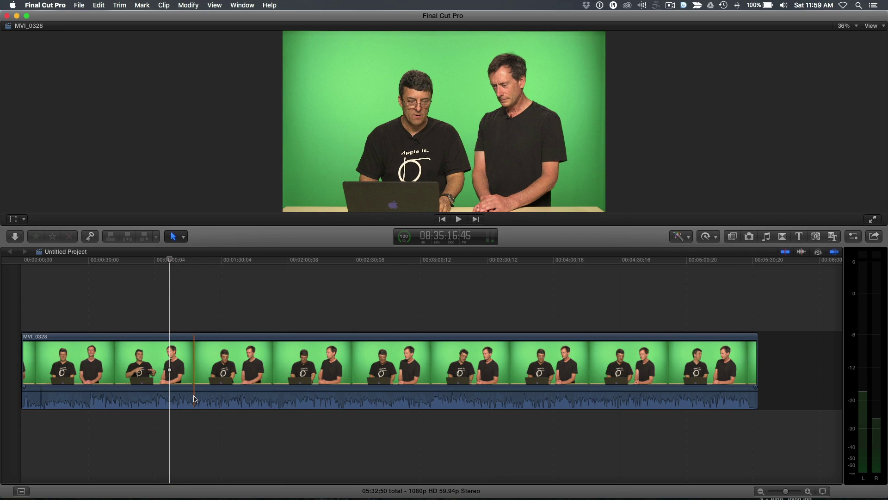
pyautogui.moveTo(193, 391)
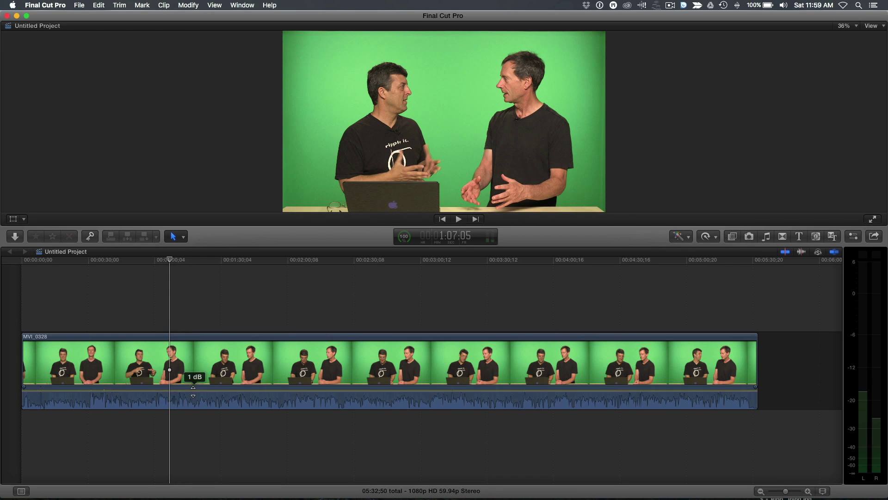
pyautogui.moveTo(193, 391); pyautogui.dragTo(189, 390)
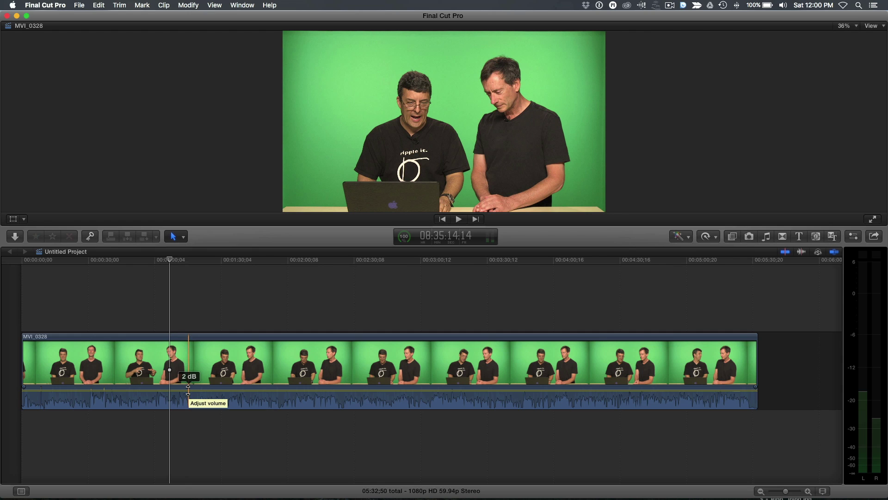
pyautogui.click(189, 392)
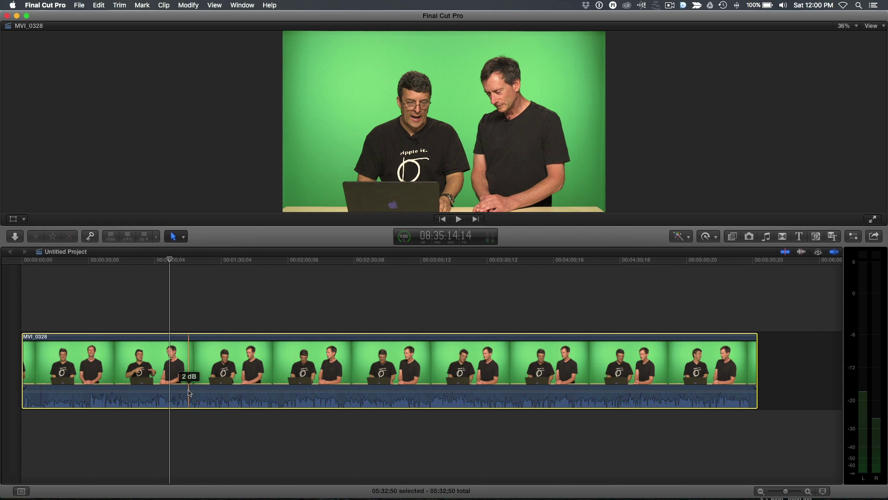
# Step: Cycle the clip appearance views, ending with MVI_0328 shown as a waveform only
pyautogui.press('super+z')
pyautogui.press('super+z')
pyautogui.hotkey('ctrl', 'alt', '1')
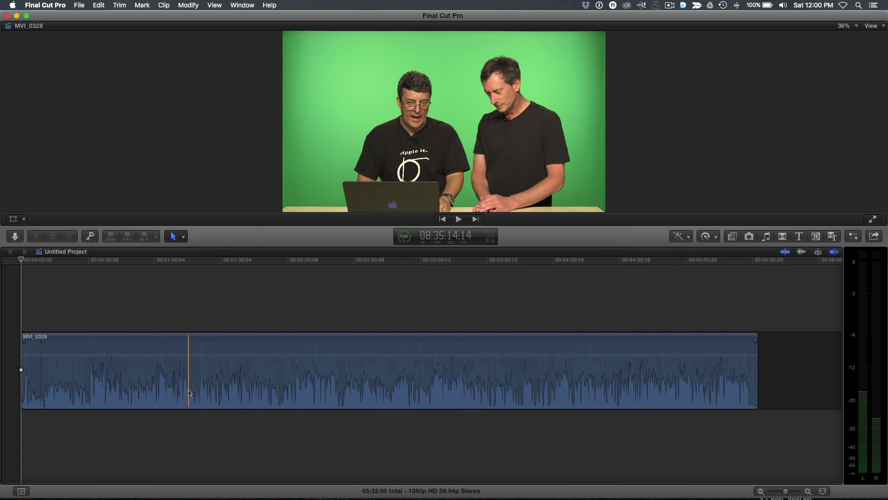
pyautogui.hotkey('ctrl', 'alt', '3')
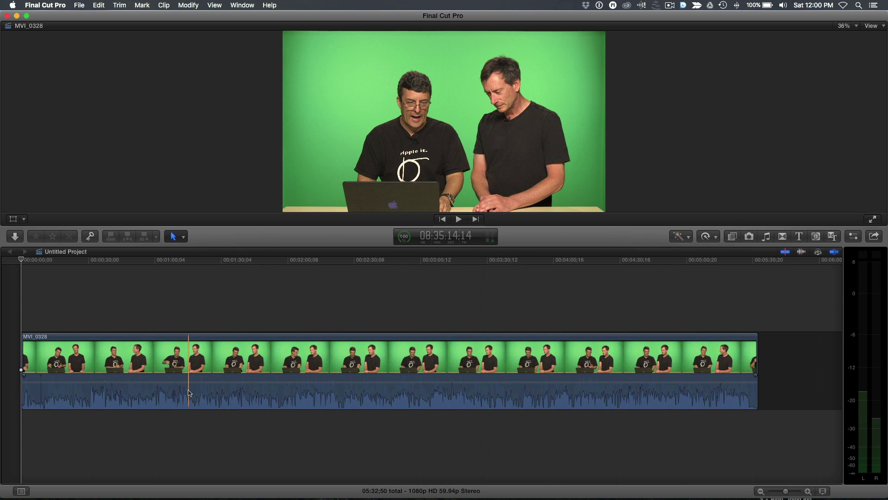
pyautogui.hotkey('ctrl', 'alt', '2')
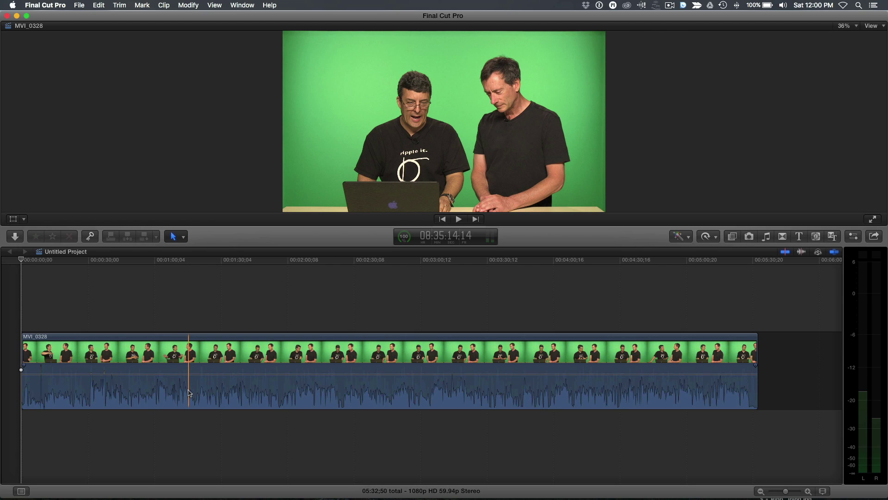
pyautogui.hotkey('ctrl', 'alt', '1')
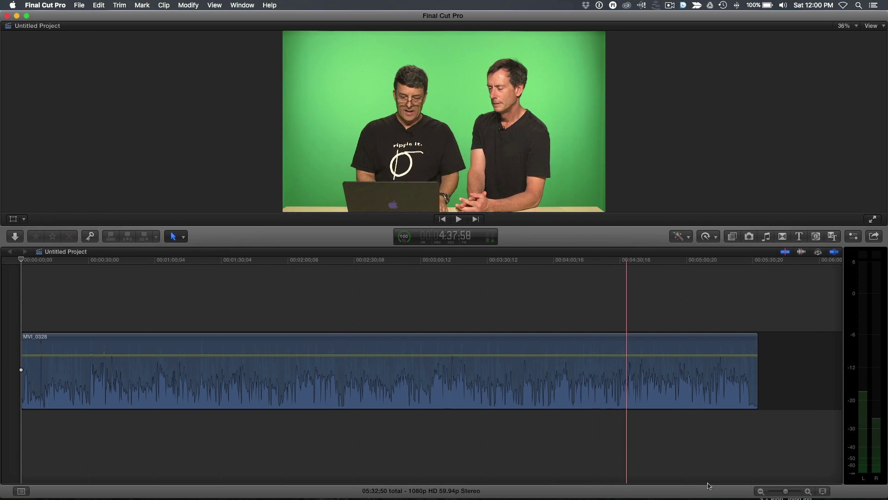
# Step: Increase the Clip Height in Clip Appearance so the waveform is larger
pyautogui.click(822, 491)
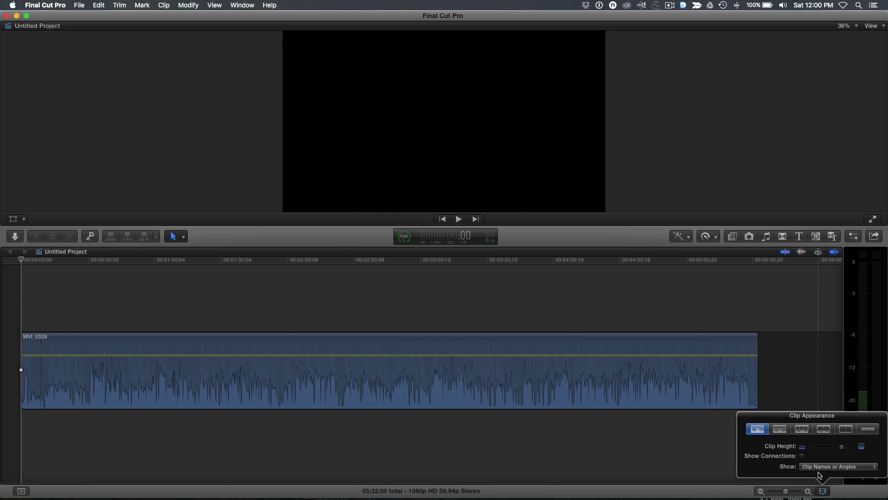
pyautogui.moveTo(841, 448)
pyautogui.mouseDown()
pyautogui.moveTo(831, 449)
pyautogui.moveTo(846, 451)
pyautogui.mouseUp()
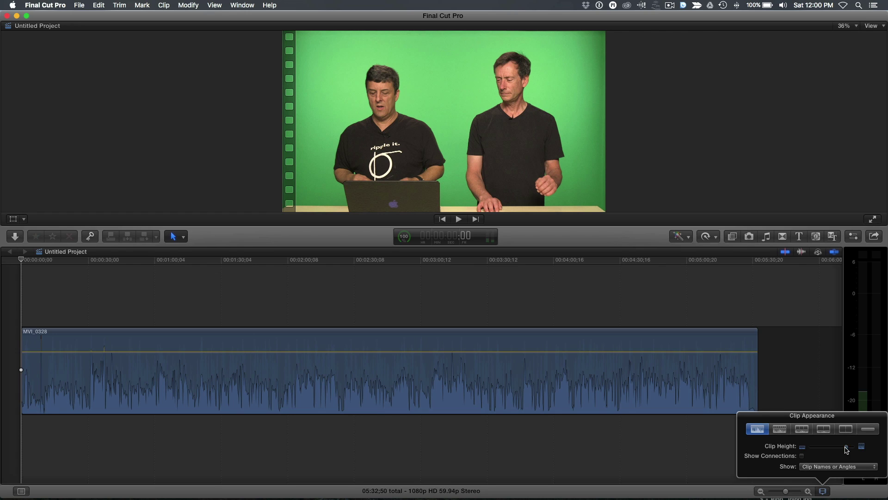
pyautogui.click(370, 294)
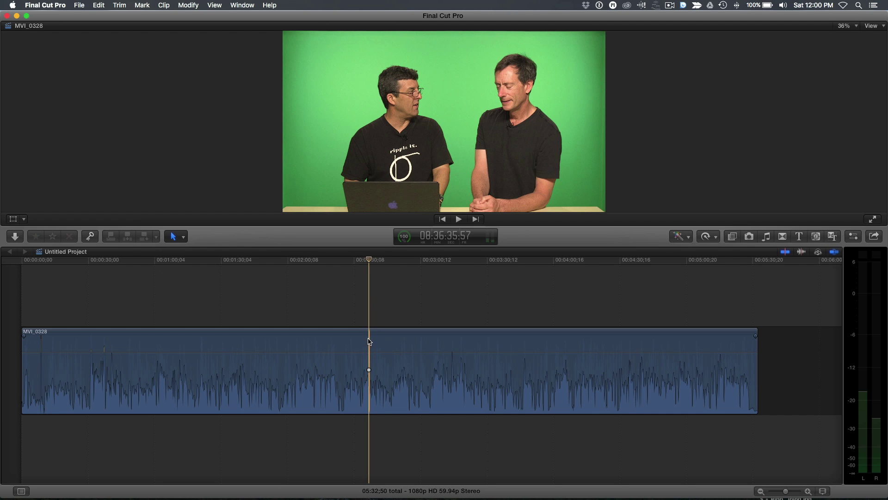
# Step: Expand MVI_0328's audio components and select its a1 audio lane
pyautogui.click(382, 341)
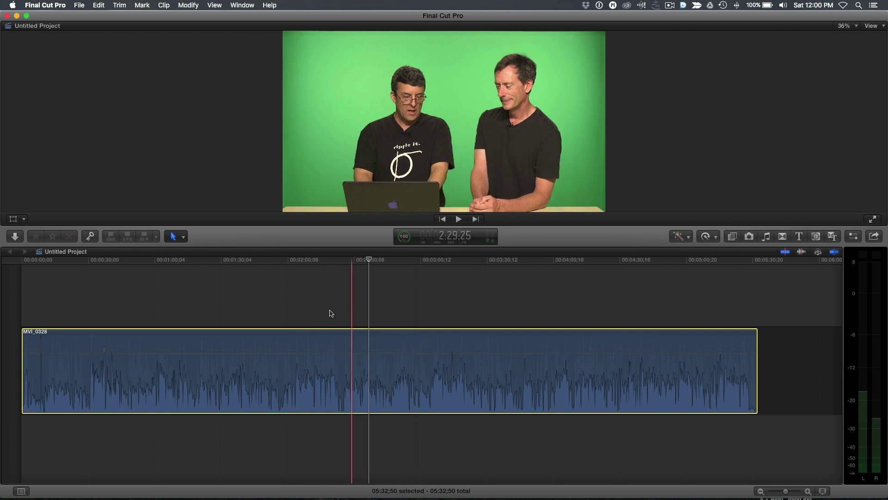
pyautogui.click(315, 309)
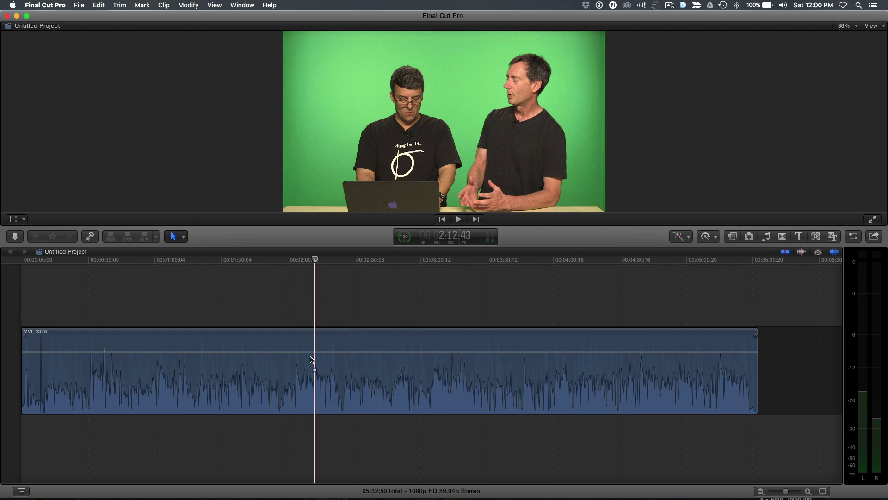
pyautogui.rightClick(310, 361)
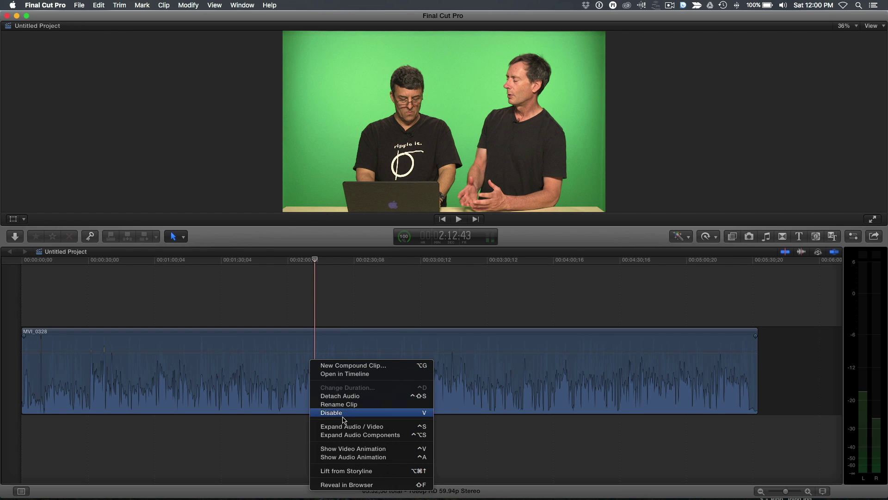
pyautogui.click(345, 434)
pyautogui.scroll(-3, 359, 432)
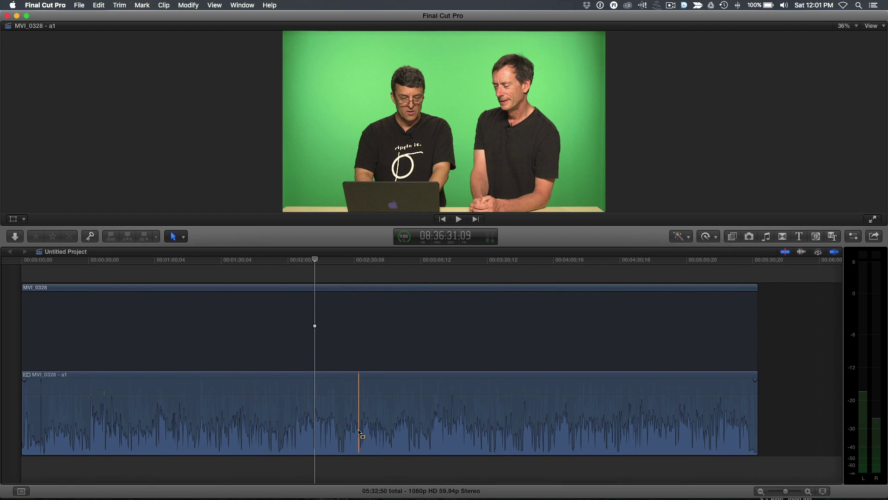
pyautogui.click(354, 413)
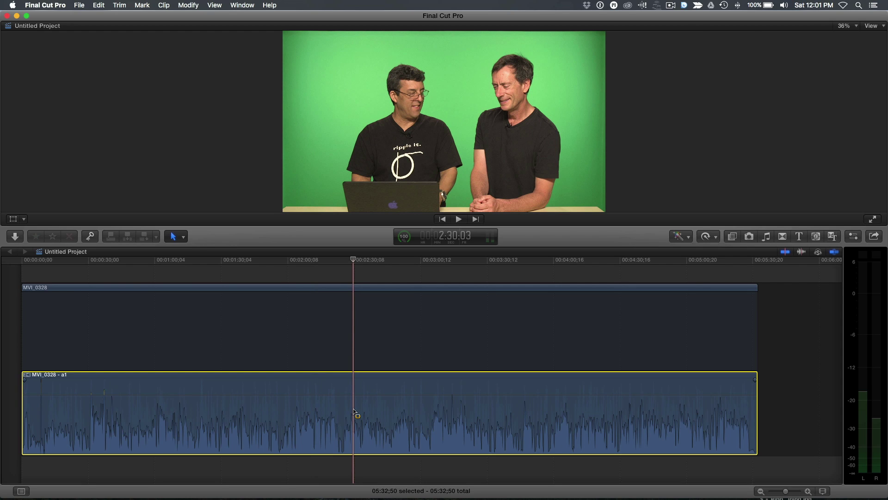
# Step: Set MVI_0328's Channel Configuration from Stereo to Dual Mono in the Audio Inspector
pyautogui.press('super+4')
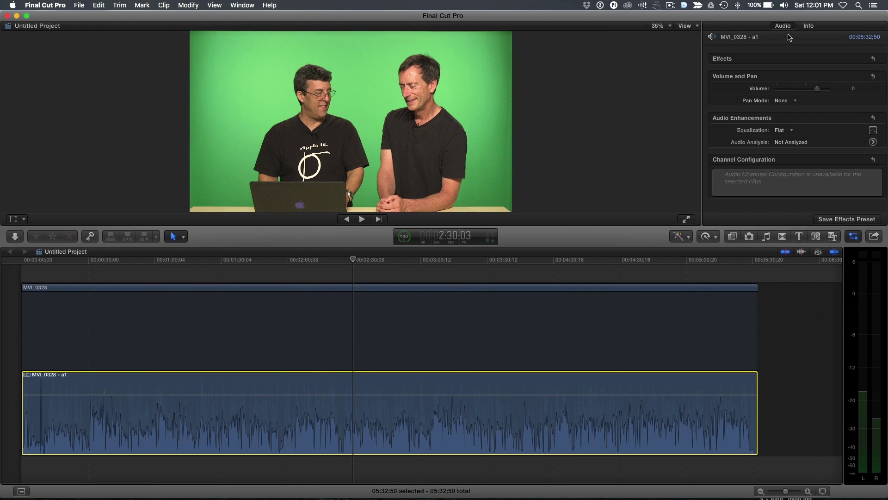
pyautogui.click(373, 287)
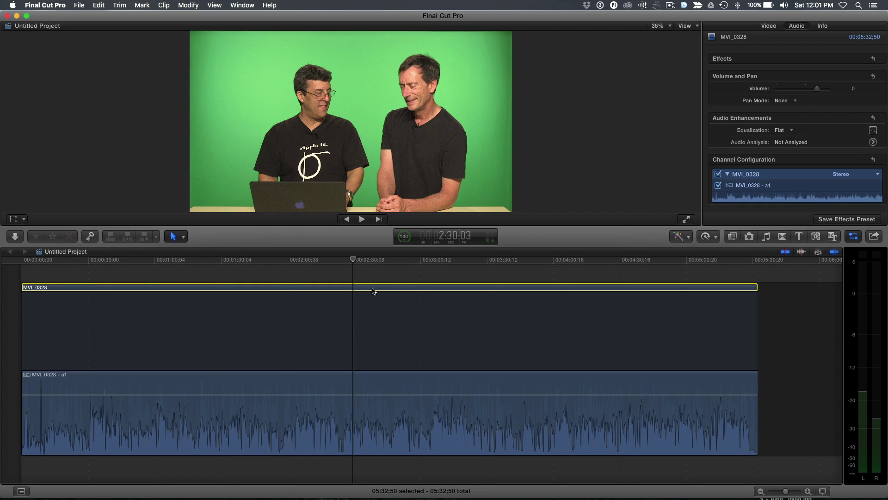
pyautogui.click(844, 174)
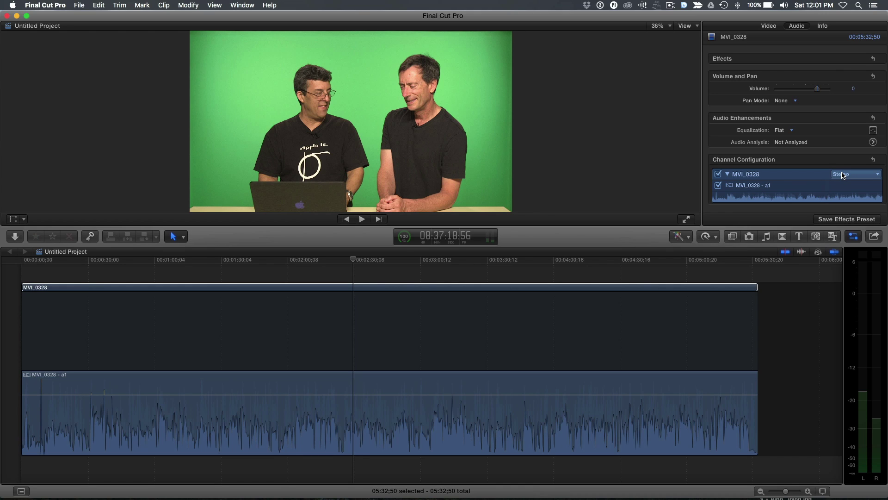
pyautogui.click(843, 174)
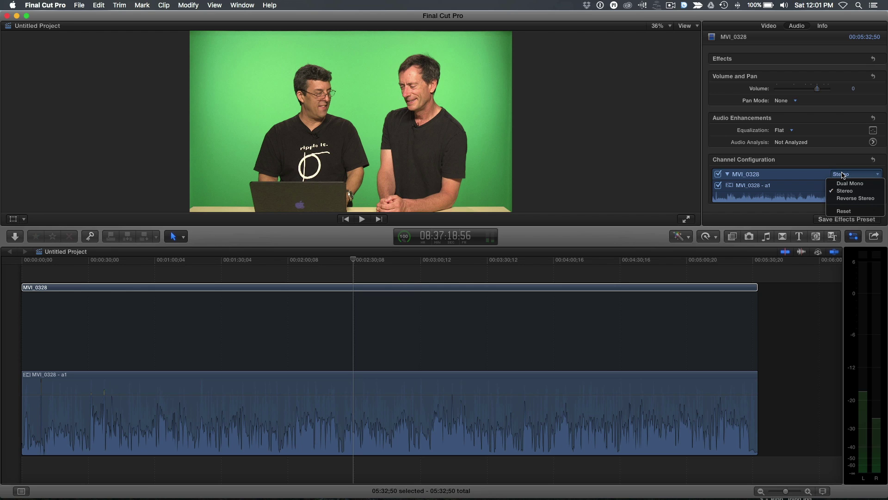
pyautogui.click(844, 184)
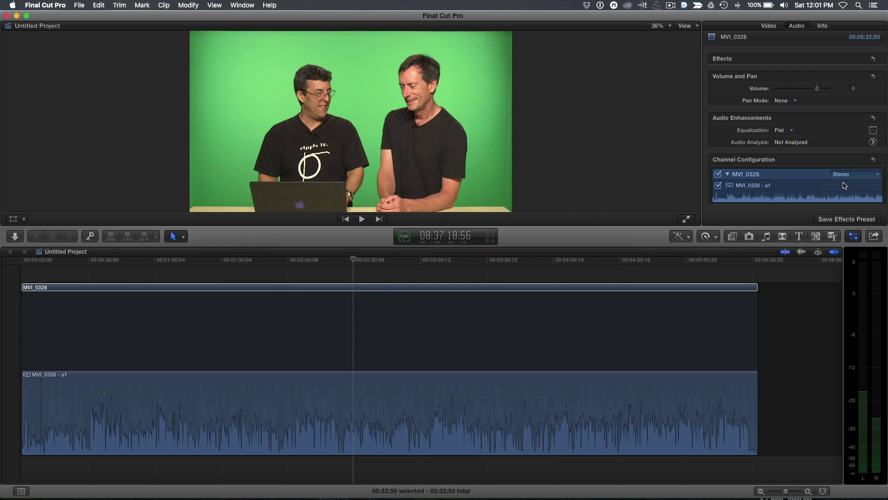
pyautogui.scroll(-2, 592, 355)
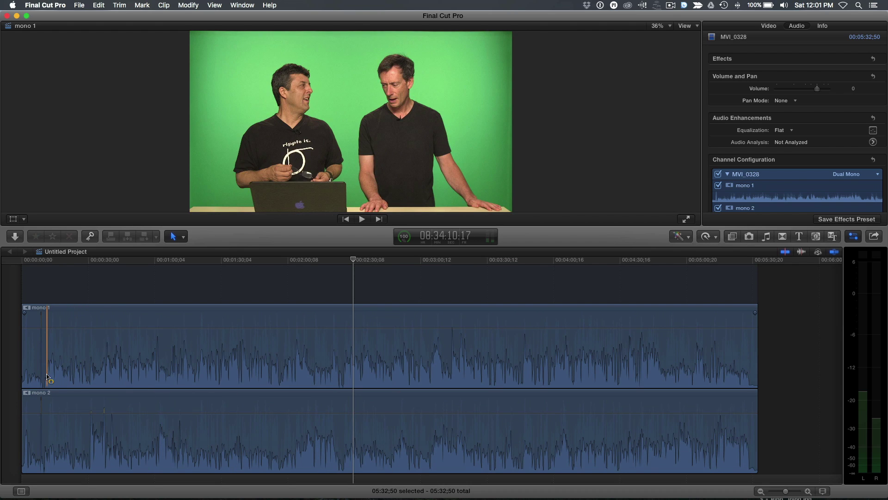
# Step: Play back the dual-mono audio to hear the split channels, then stop
pyautogui.press('space')
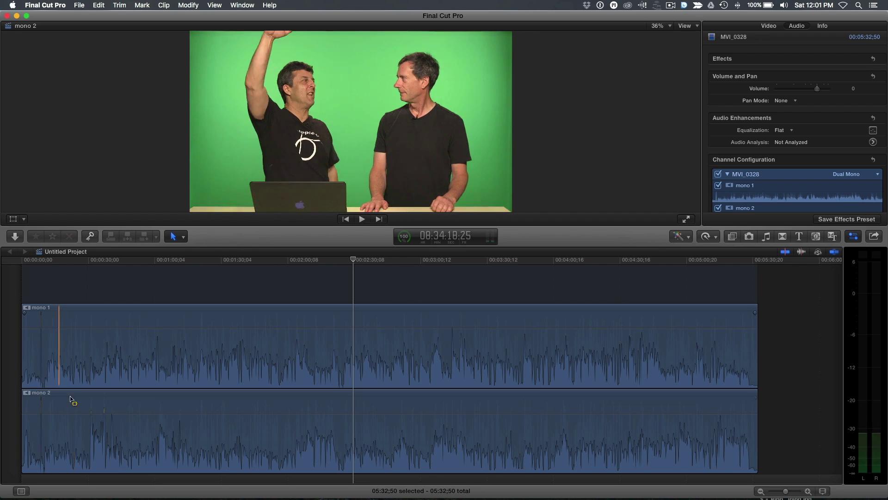
pyautogui.press('space')
pyautogui.press('space')
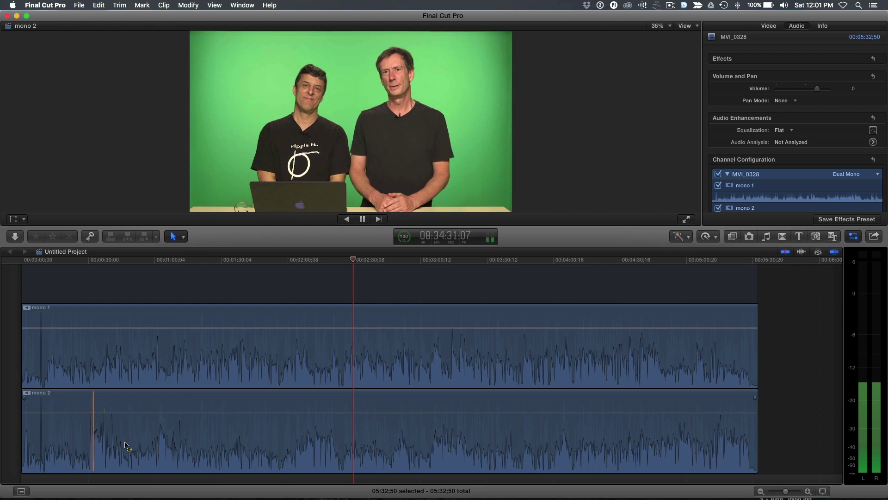
pyautogui.press('space')
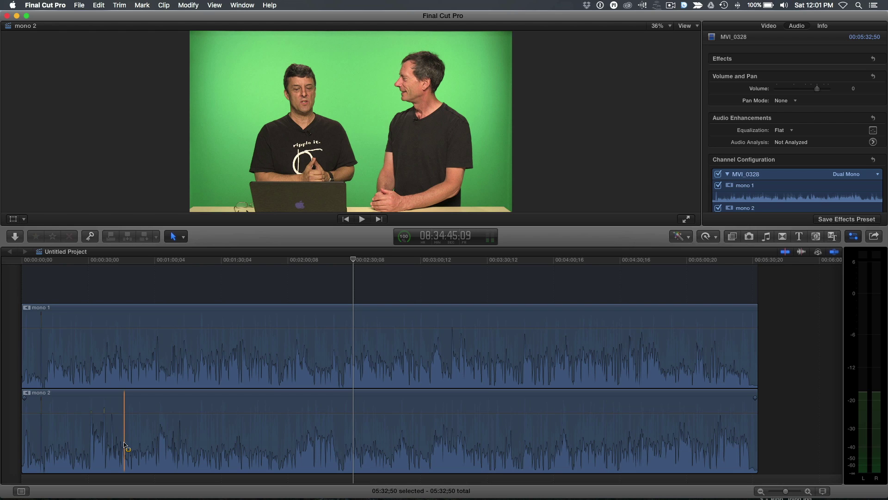
# Step: Select the mono 2 channel clip, then reselect the parent MVI_0328 clip
pyautogui.click(124, 445)
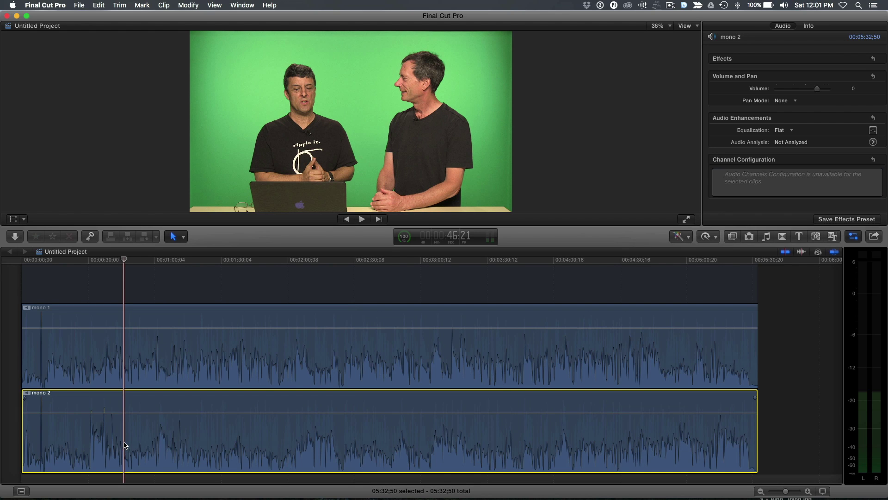
pyautogui.scroll(2, 160, 351)
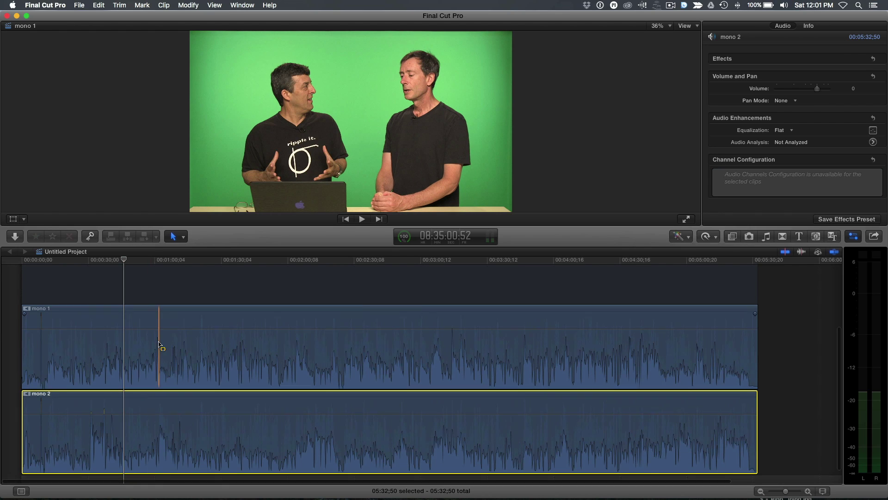
pyautogui.scroll(3, 164, 277)
pyautogui.click(162, 270)
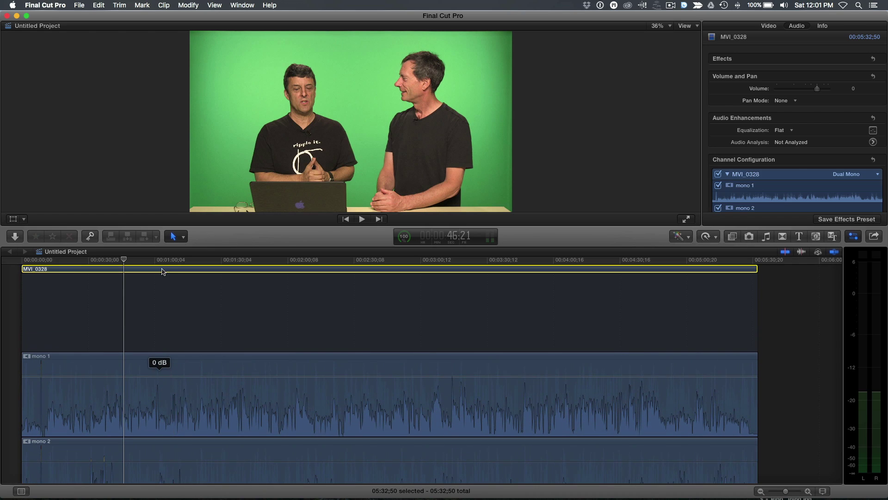
# Step: Rename the mono 2 and mono 1 channels to the two speakers' names
pyautogui.scroll(-2, 781, 167)
pyautogui.click(748, 190)
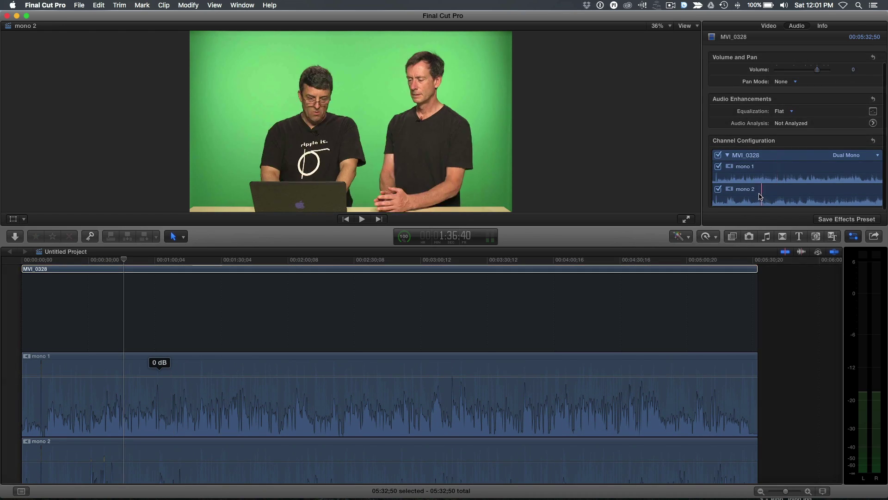
pyautogui.click(748, 191)
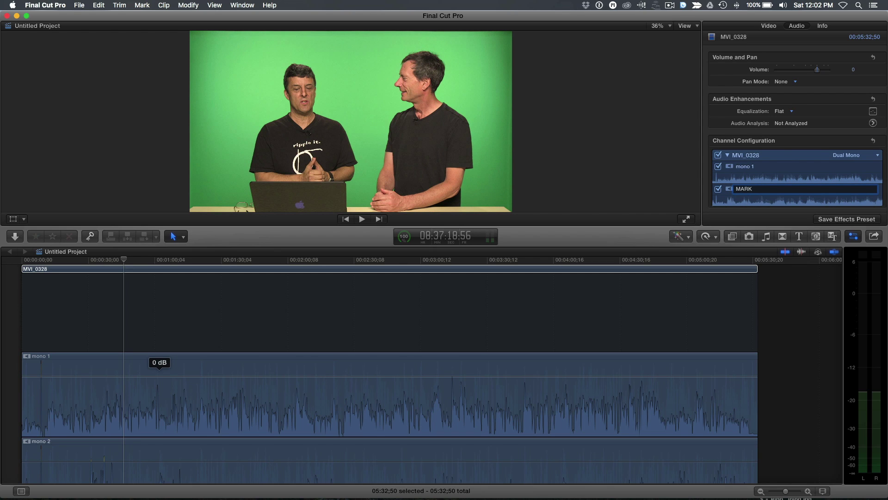
pyautogui.write('MARK')
pyautogui.press('Return')
pyautogui.click(749, 167)
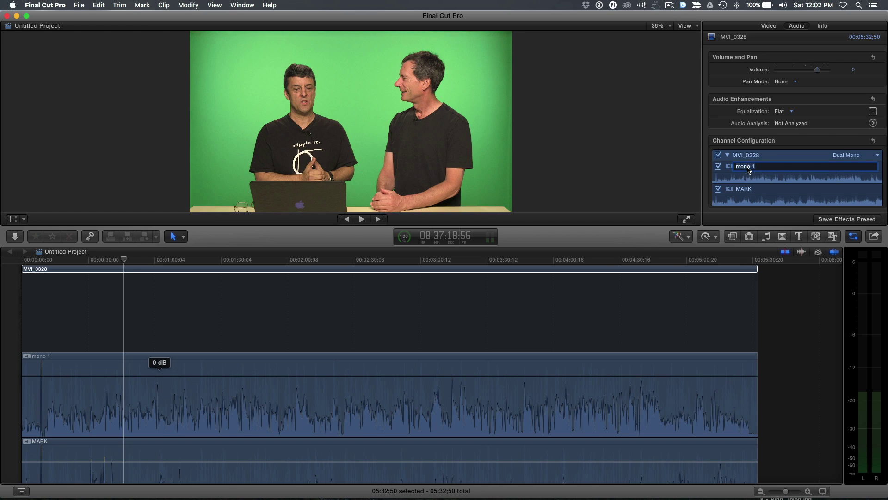
pyautogui.press('Return')
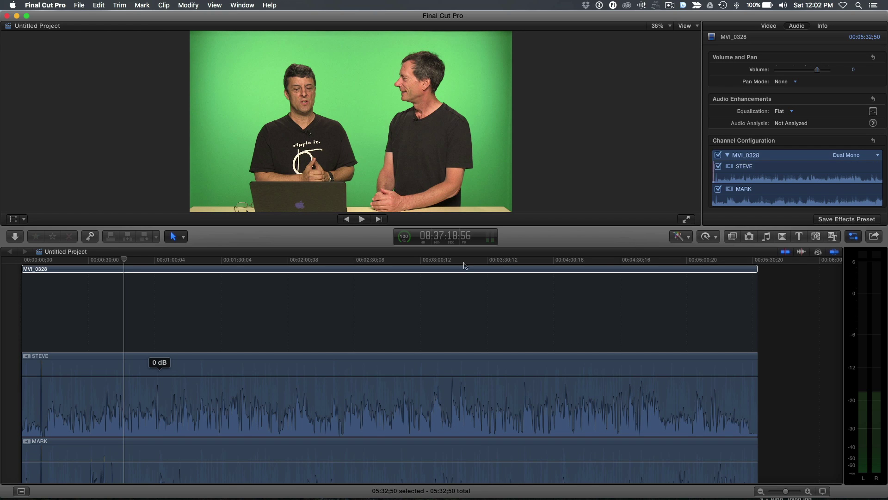
# Step: Scroll to show both speaker lanes and zoom the timeline in around two minutes
pyautogui.scroll(-3, 123, 369)
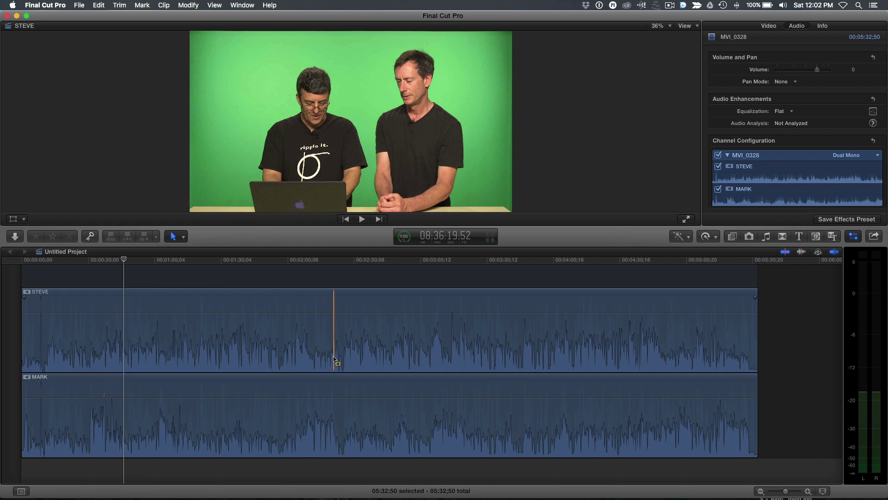
pyautogui.press('super+equal')
pyautogui.press('super+equal')
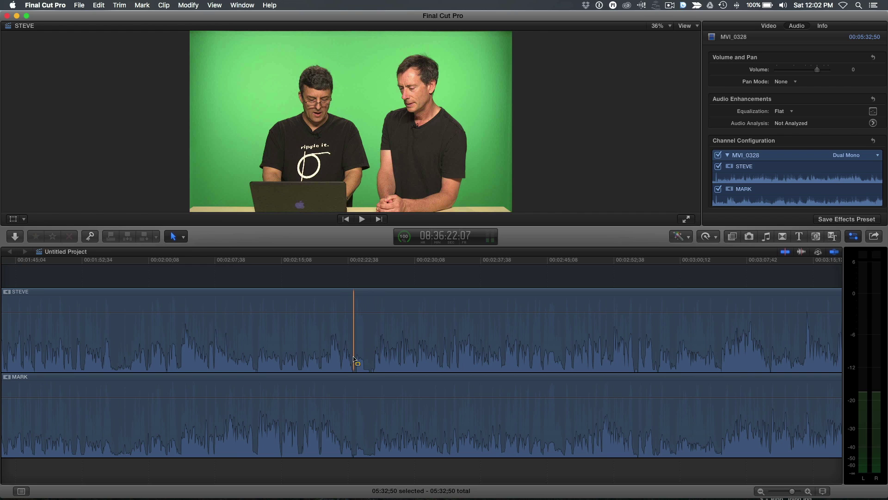
# Step: Range-select a short section on both channels and raise the second channel's volume there
pyautogui.press('s')
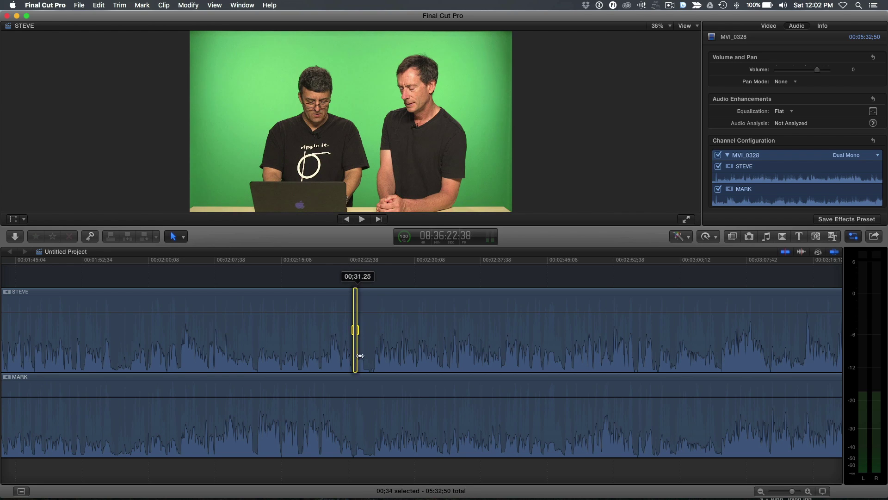
pyautogui.moveTo(360, 356); pyautogui.dragTo(368, 362)
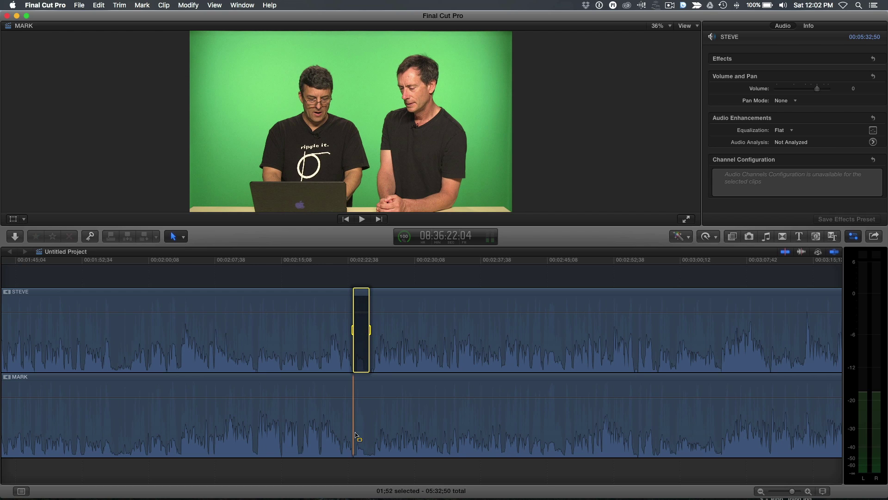
pyautogui.moveTo(354, 434); pyautogui.dragTo(360, 396)
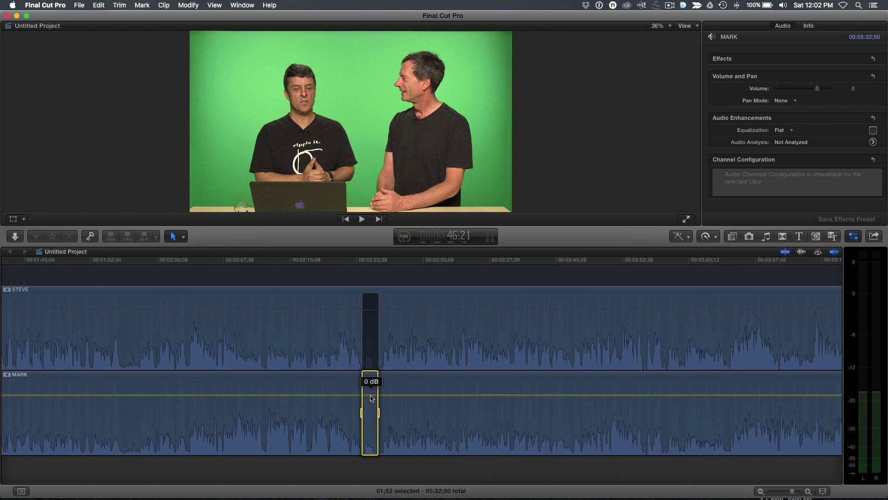
pyautogui.moveTo(370, 397); pyautogui.dragTo(370, 387)
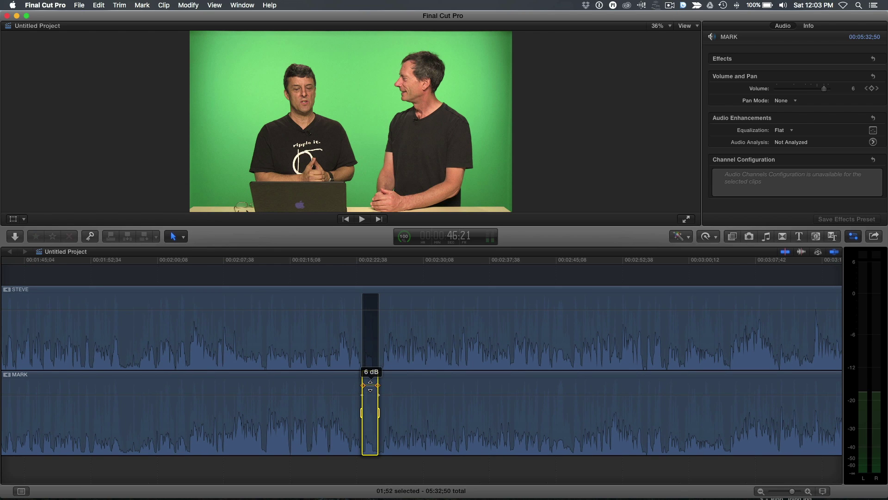
# Step: Drag the second channel's keyframed section up to 12 dB
pyautogui.click(339, 391)
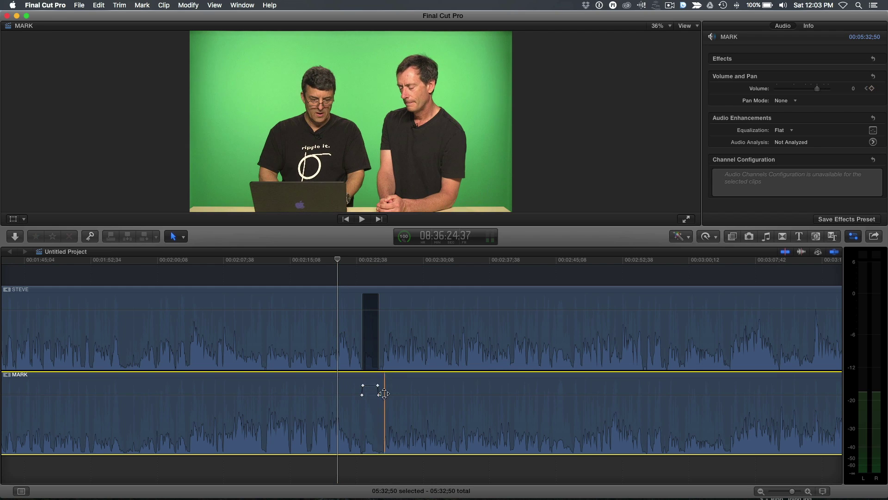
pyautogui.click(370, 386)
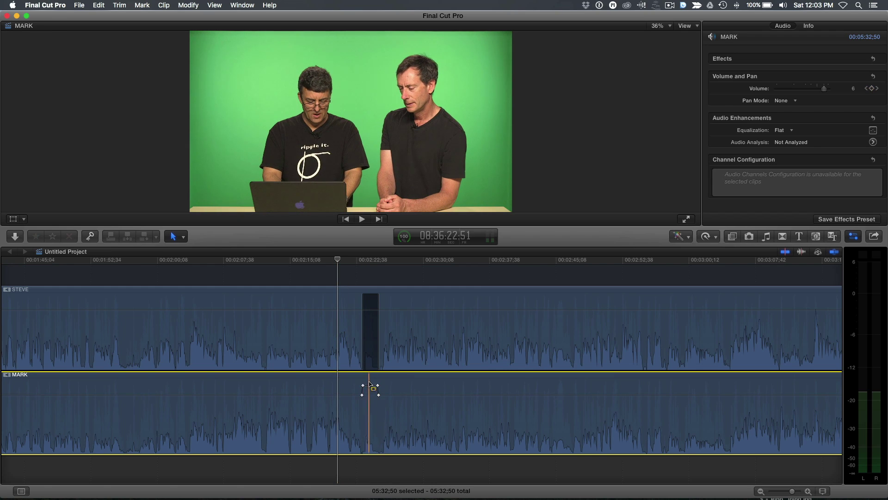
pyautogui.moveTo(373, 387)
pyautogui.mouseDown()
pyautogui.moveTo(370, 369)
pyautogui.moveTo(370, 380)
pyautogui.mouseUp()
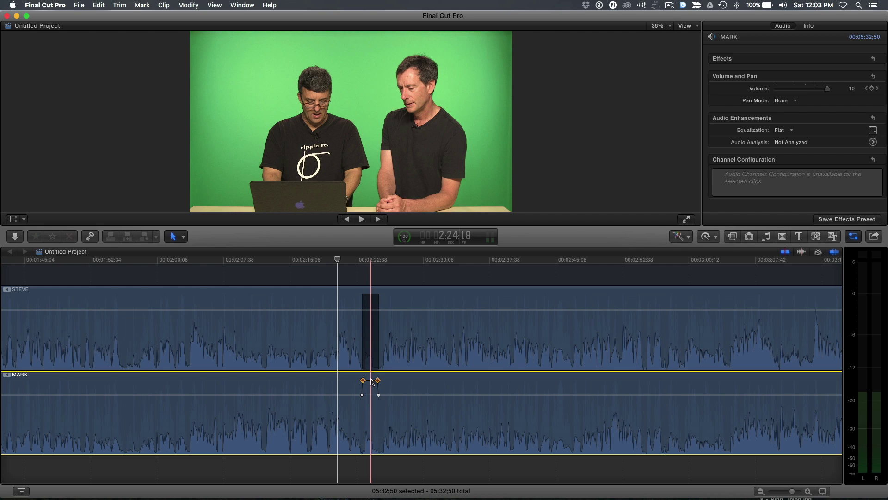
pyautogui.click(325, 278)
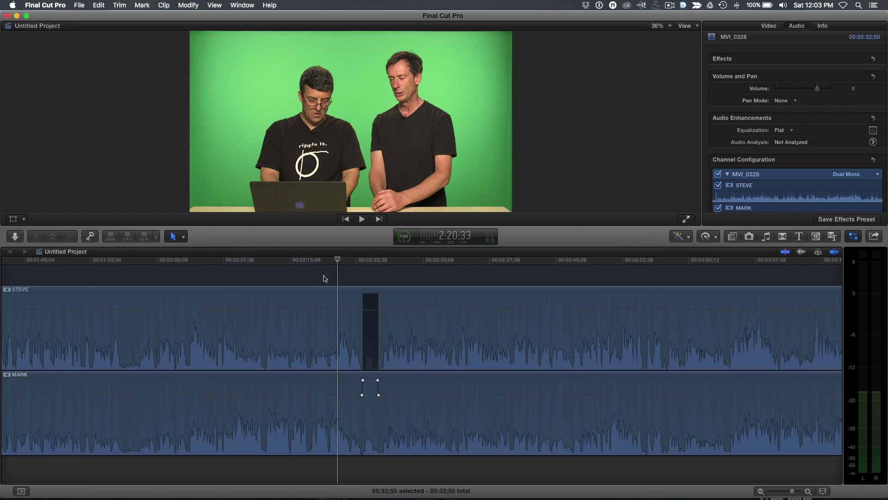
pyautogui.scroll(3, 342, 287)
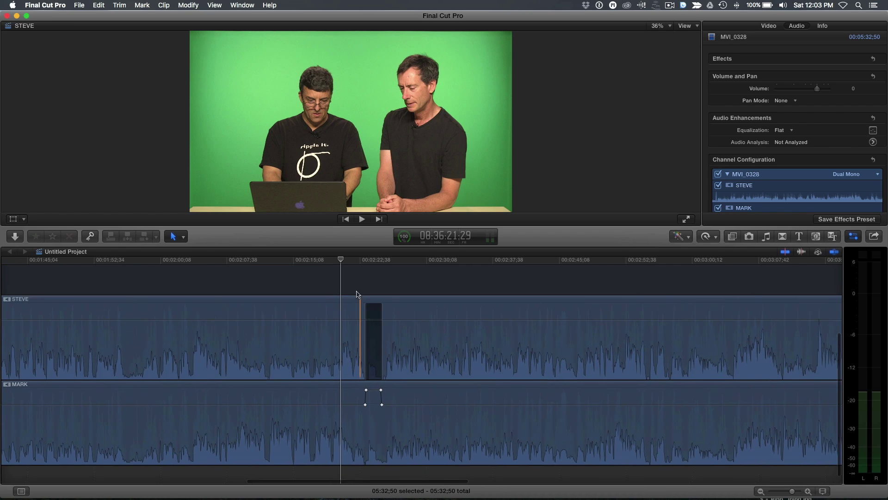
pyautogui.scroll(-3, 352, 296)
pyautogui.hscroll(-2, 354, 299)
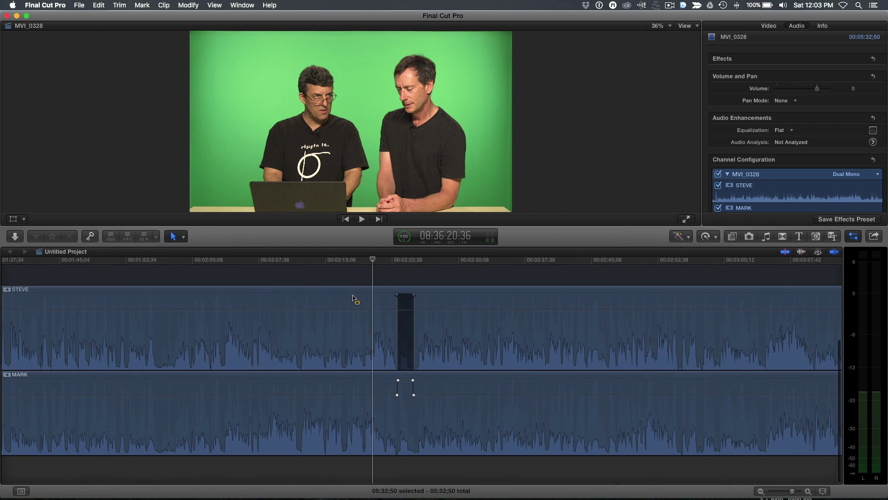
# Step: Collapse MVI_0328's audio components into one lane and deselect the clip
pyautogui.rightClick(307, 341)
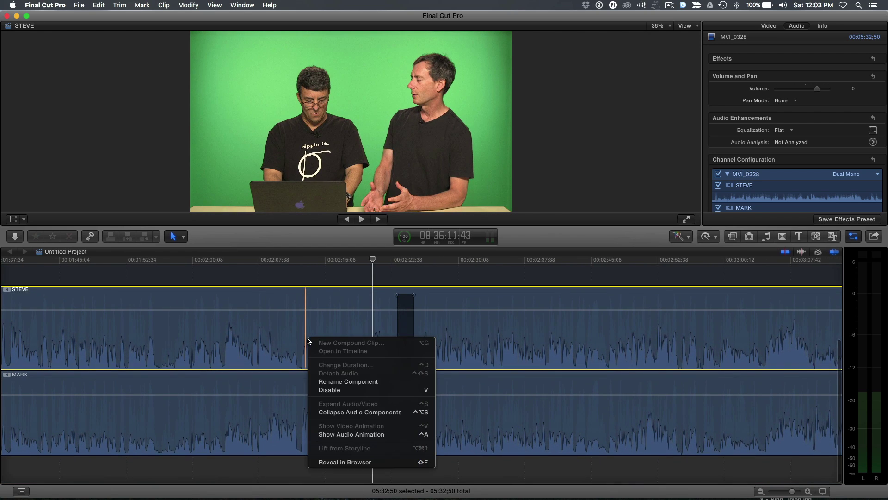
pyautogui.click(350, 411)
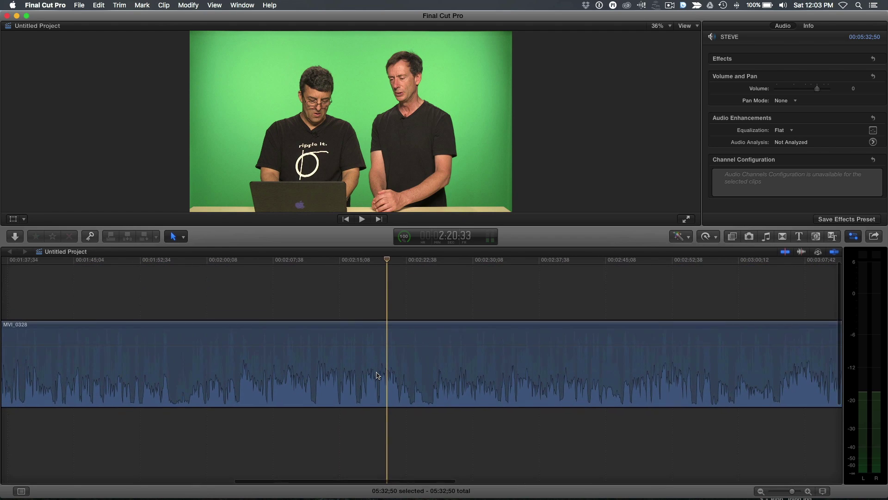
pyautogui.click(327, 297)
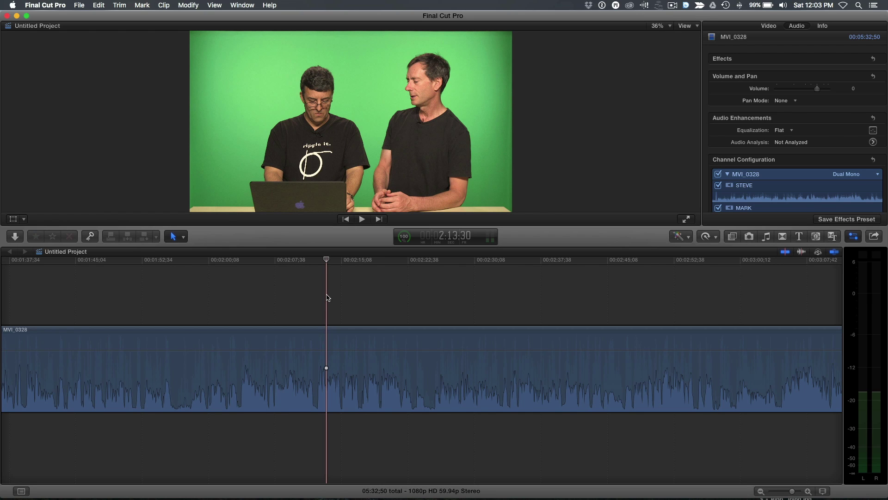
# Step: Search 'COMP' in Audio > All effects, drag Compressor onto MVI_0328, and open its settings window
pyautogui.press('super+5')
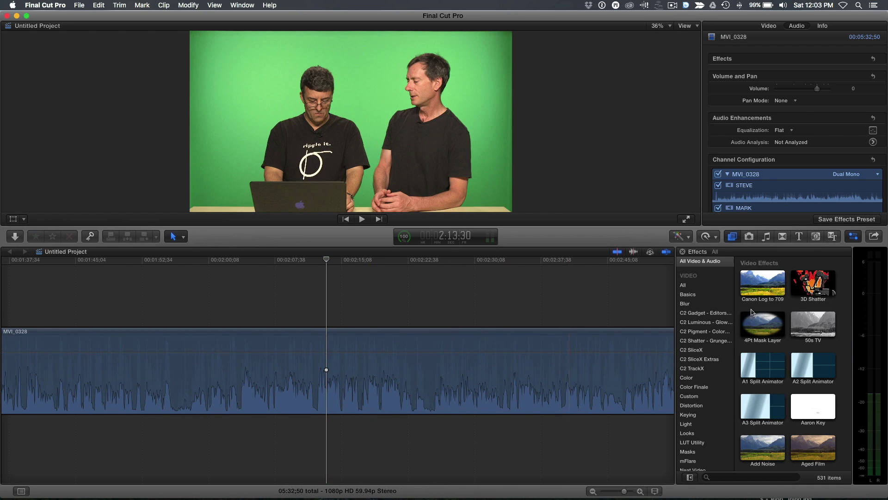
pyautogui.scroll(-10, 703, 343)
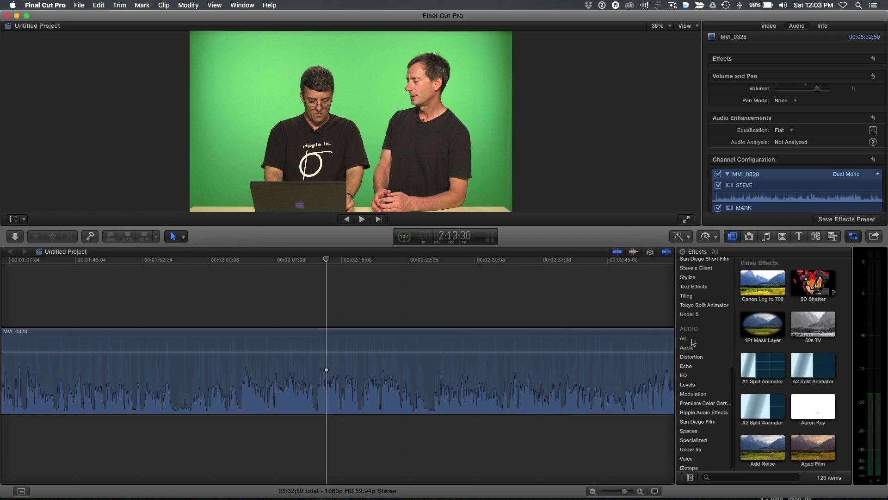
pyautogui.click(693, 339)
pyautogui.click(720, 476)
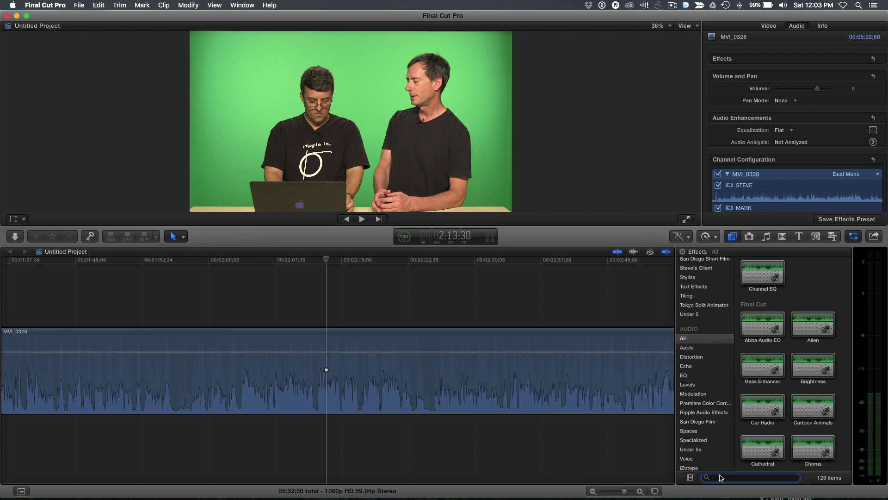
pyautogui.write('COMP')
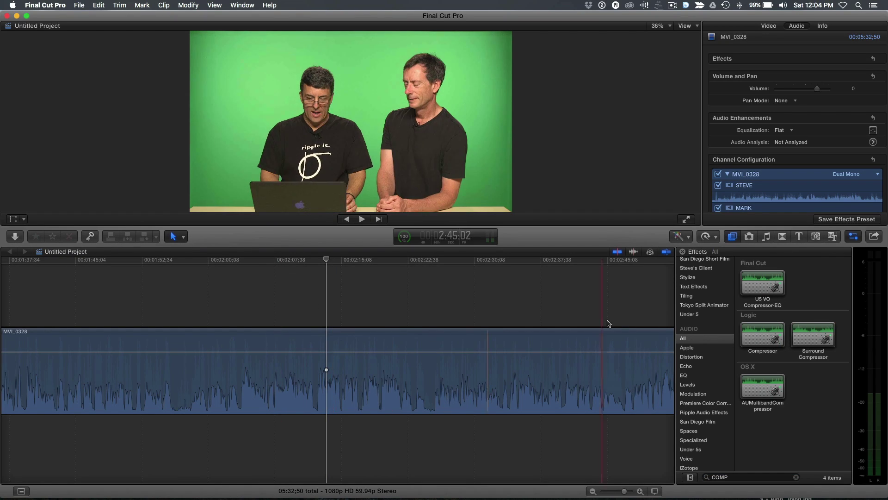
pyautogui.moveTo(763, 335); pyautogui.dragTo(423, 366)
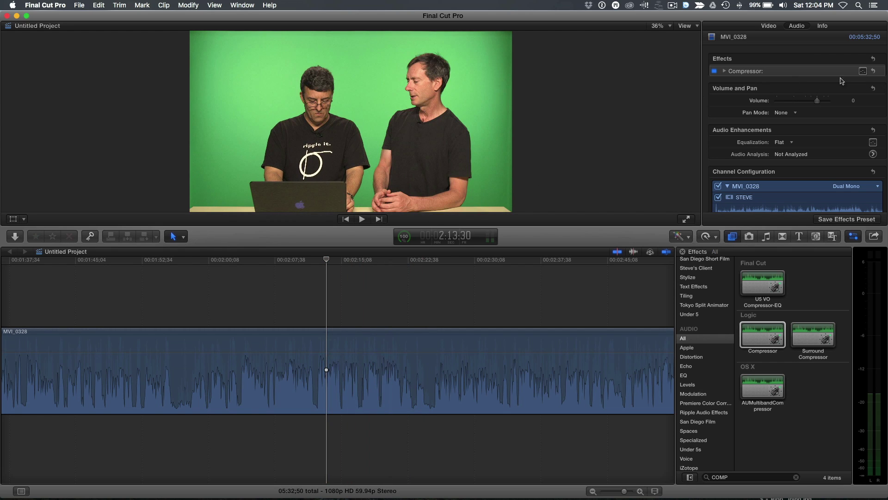
pyautogui.click(862, 72)
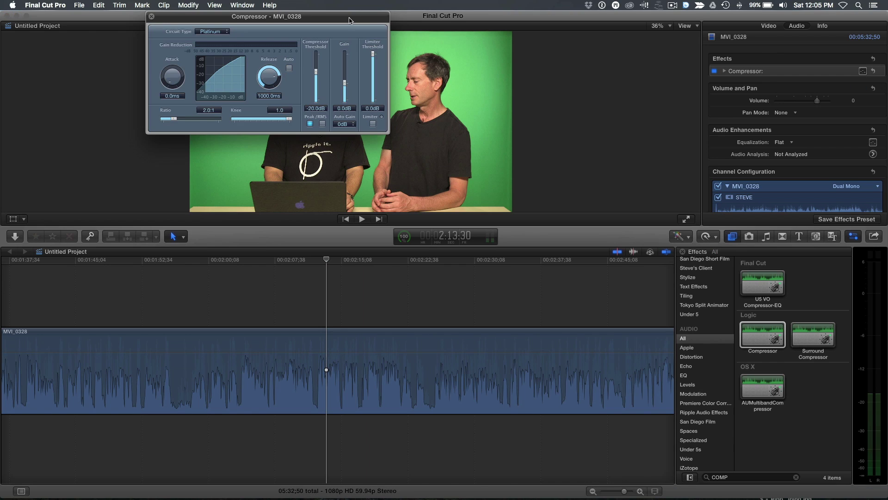
# Step: Move the Compressor window left over the viewer and close the Effects Browser
pyautogui.moveTo(351, 21); pyautogui.dragTo(402, 194)
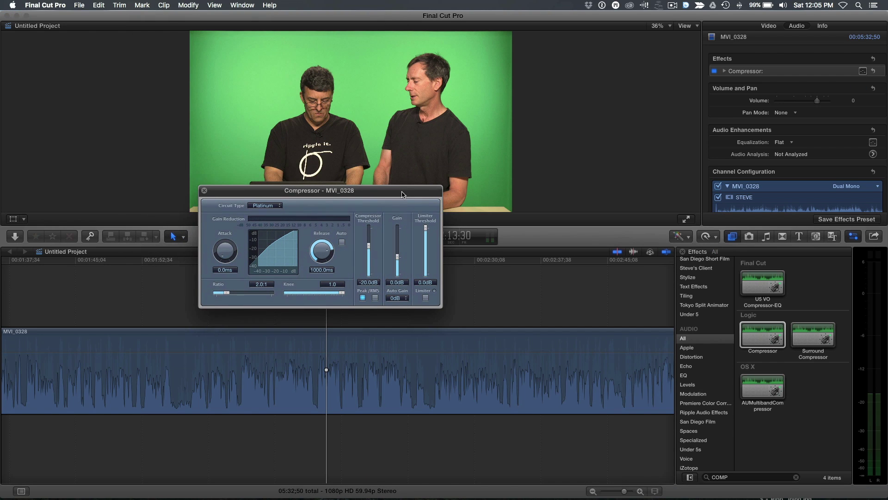
pyautogui.click(854, 237)
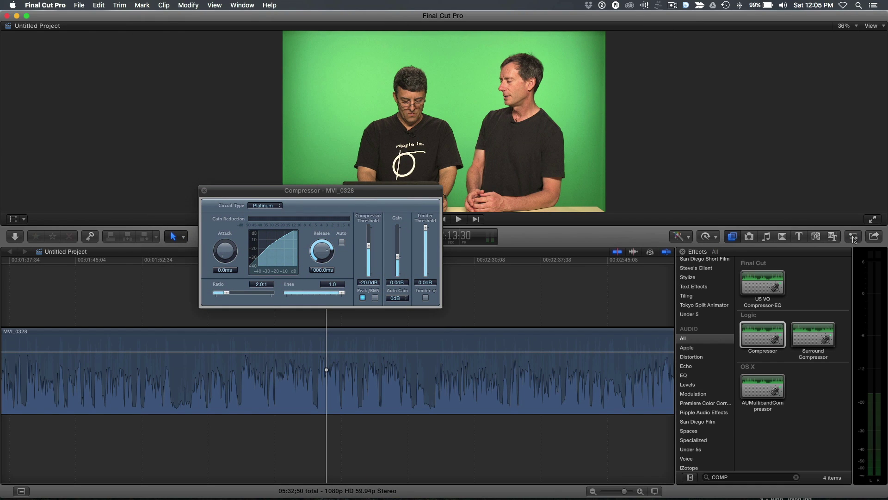
pyautogui.click(854, 237)
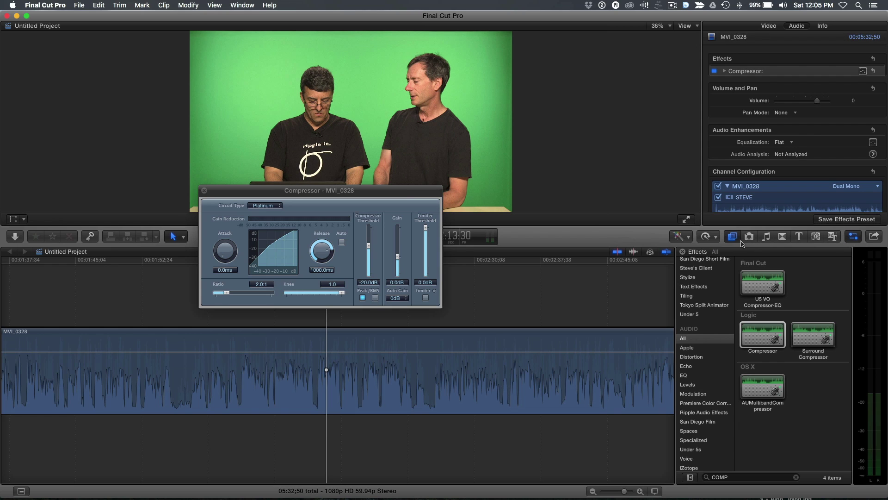
pyautogui.click(733, 237)
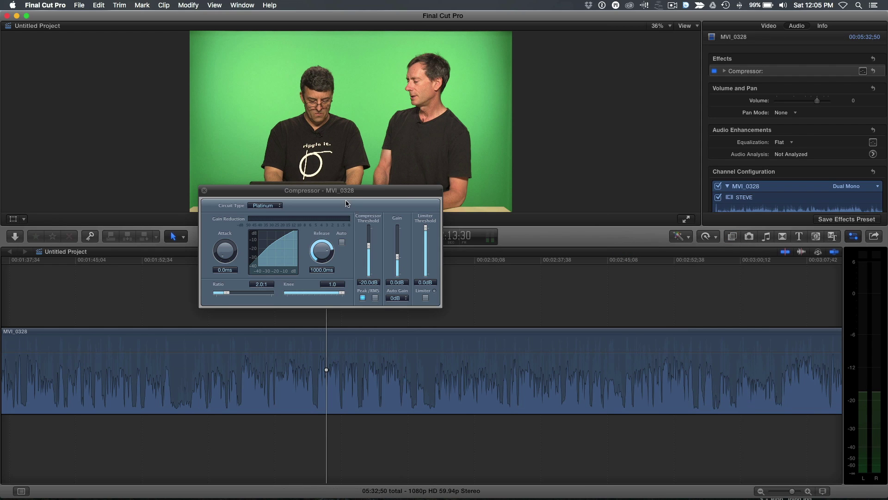
pyautogui.moveTo(343, 191); pyautogui.dragTo(307, 195)
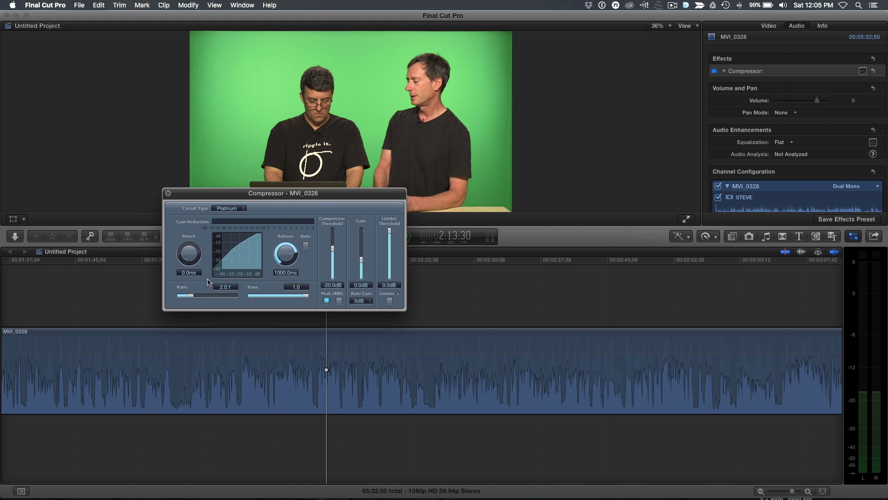
pyautogui.click(194, 295)
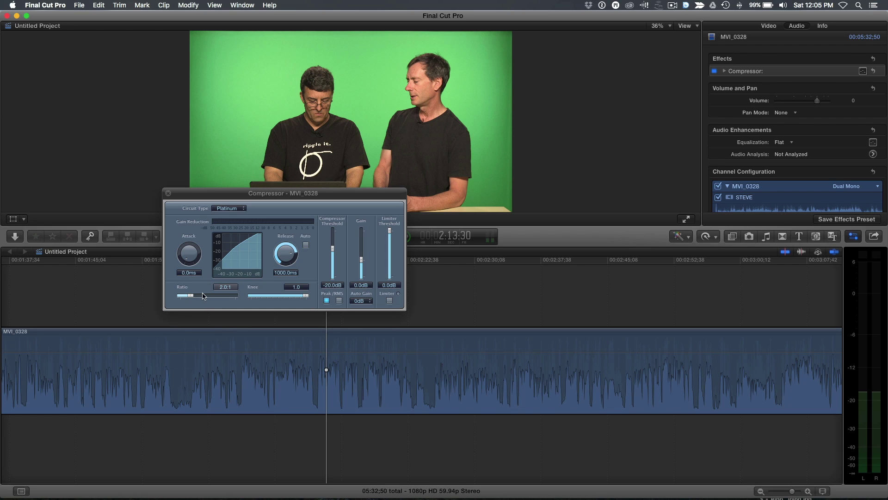
# Step: Set the Compressor ratio to 1.0:1, threshold to 0.0dB, and Auto Gain to Off
pyautogui.moveTo(191, 297); pyautogui.dragTo(169, 294)
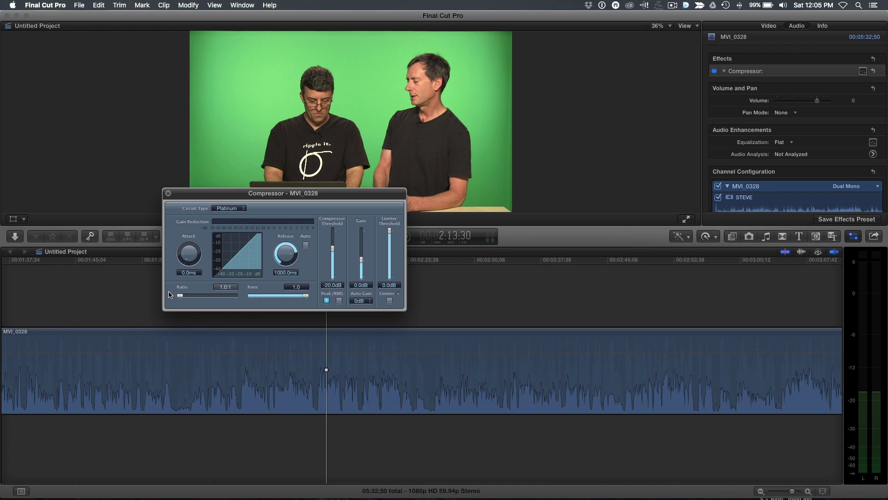
pyautogui.moveTo(333, 248); pyautogui.dragTo(329, 223)
pyautogui.click(365, 301)
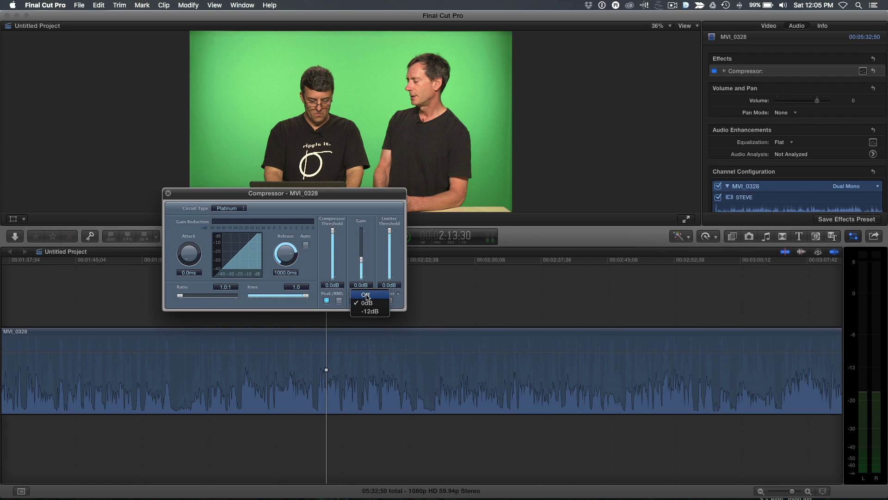
pyautogui.click(366, 295)
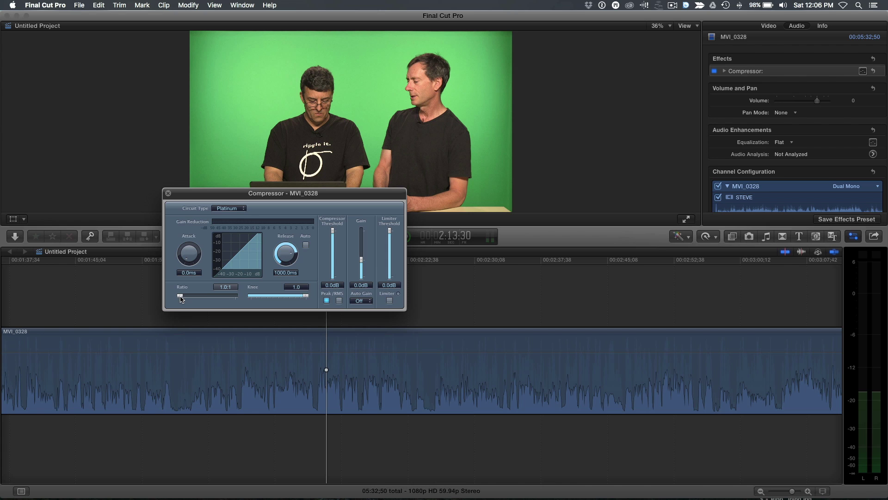
# Step: Drag the Compressor ratio up to 4.1:1 and start shortening the release time
pyautogui.moveTo(180, 298); pyautogui.dragTo(194, 300)
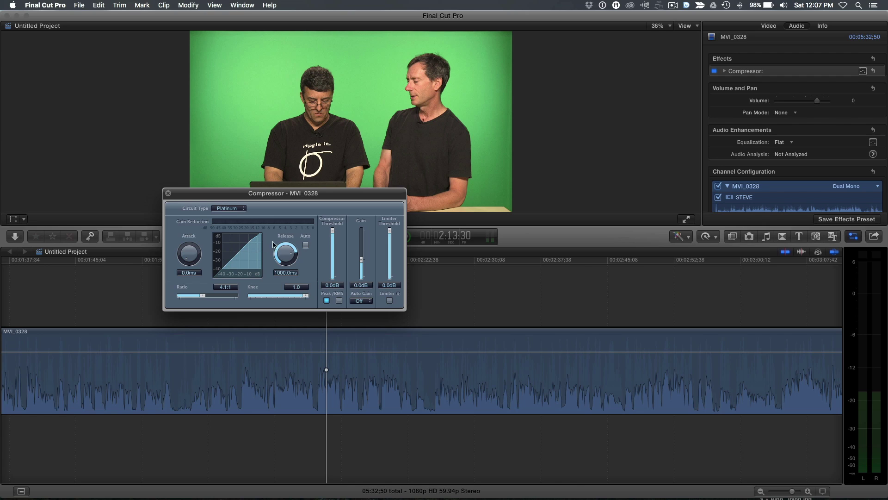
pyautogui.moveTo(298, 246); pyautogui.dragTo(277, 251)
# Step: Drag the Compressor threshold down to -22.0dB, with release at 64.0ms
pyautogui.moveTo(331, 230); pyautogui.dragTo(332, 253)
pyautogui.click(296, 356)
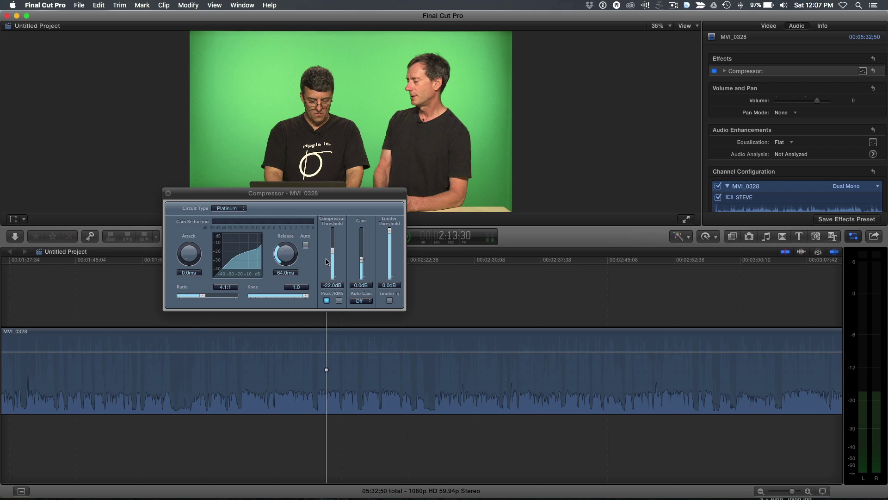
# Step: Raise the Compressor threshold and fine-tune it to -8.5dB
pyautogui.moveTo(335, 257); pyautogui.dragTo(333, 240)
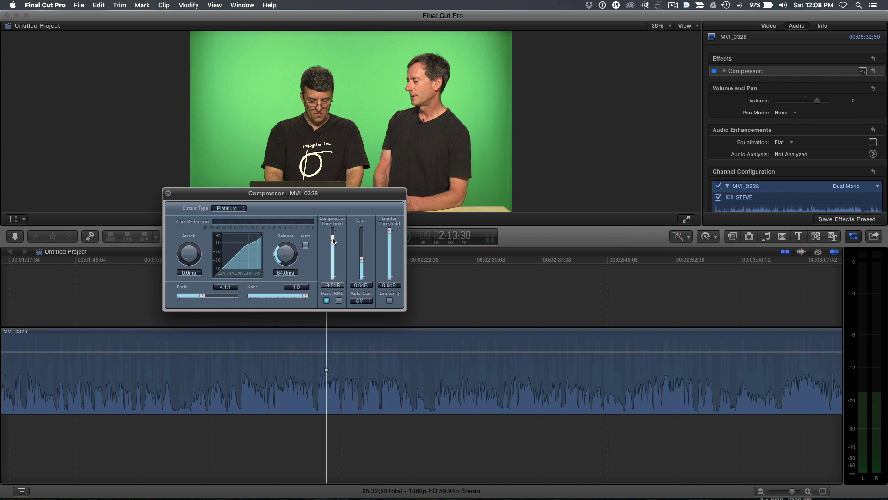
pyautogui.moveTo(333, 240); pyautogui.dragTo(333, 239)
pyautogui.moveTo(333, 240)
pyautogui.mouseDown()
pyautogui.moveTo(334, 252)
pyautogui.moveTo(335, 241)
pyautogui.mouseUp()
# Step: Adjust the makeup gain up and back down to settle at 6.5dB, then move the playhead earlier
pyautogui.moveTo(361, 262); pyautogui.dragTo(362, 258)
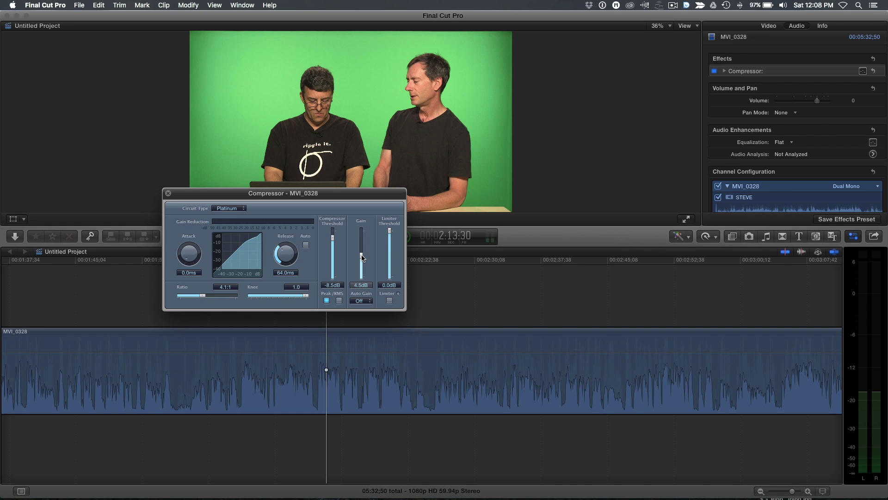
pyautogui.moveTo(363, 257); pyautogui.dragTo(363, 252)
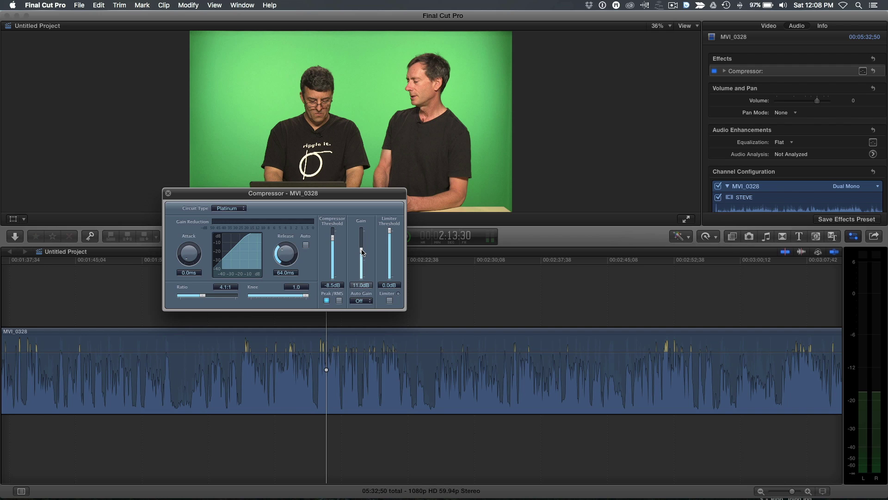
pyautogui.moveTo(363, 252); pyautogui.dragTo(363, 254)
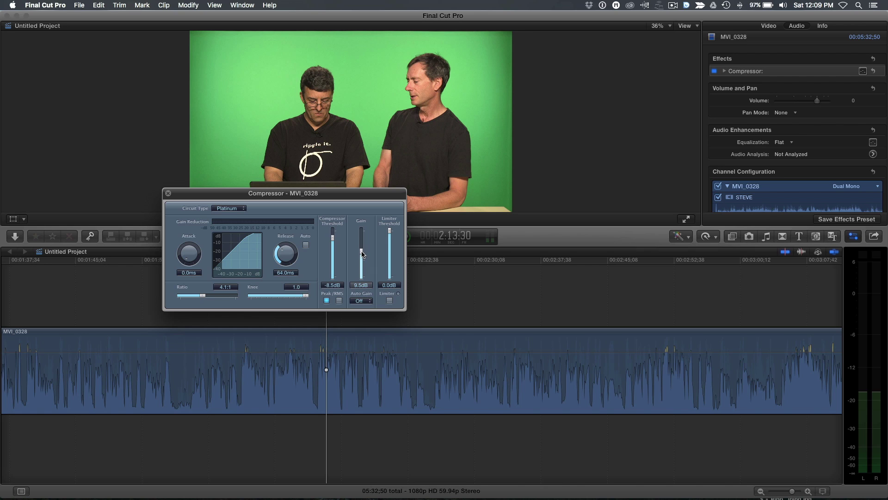
pyautogui.moveTo(362, 253); pyautogui.dragTo(362, 257)
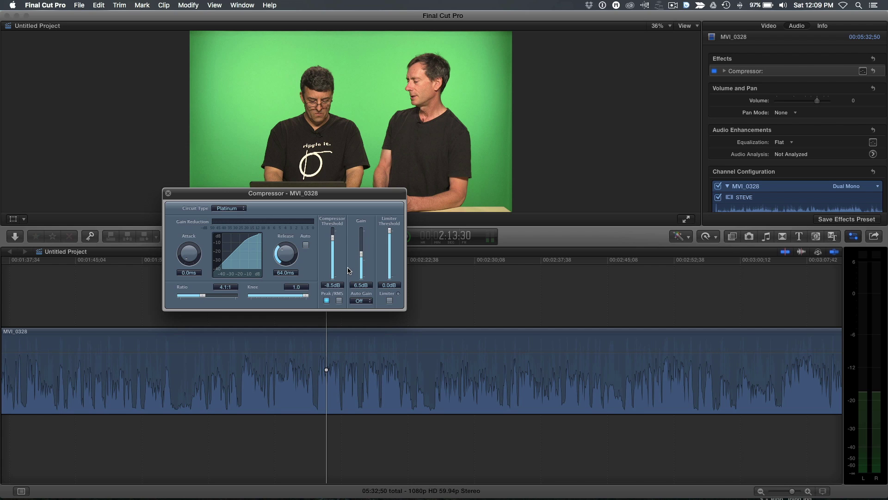
pyautogui.click(103, 273)
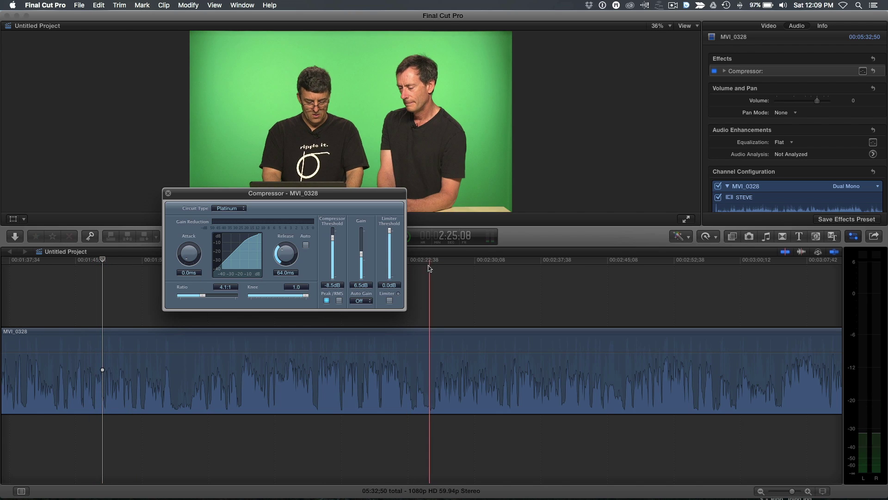
# Step: Move the Compressor window to the top-left and play a section to hear the compressed audio
pyautogui.moveTo(227, 193); pyautogui.dragTo(83, 72)
pyautogui.click(766, 308)
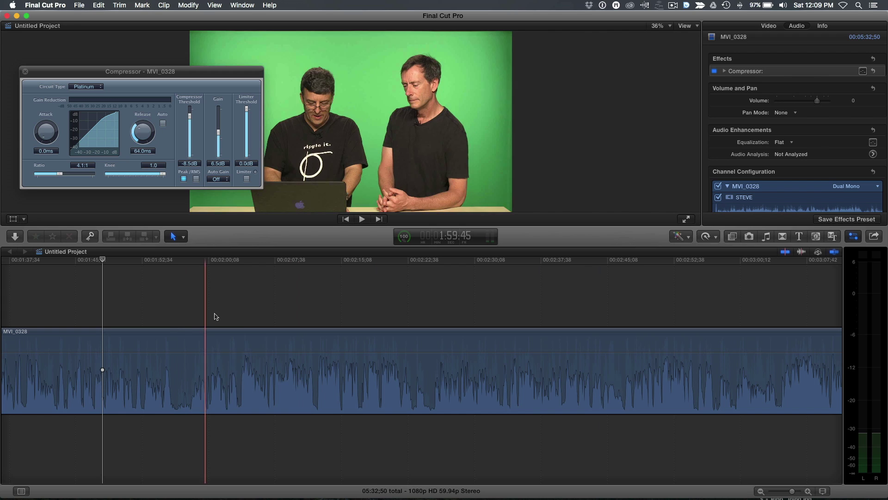
pyautogui.press('space')
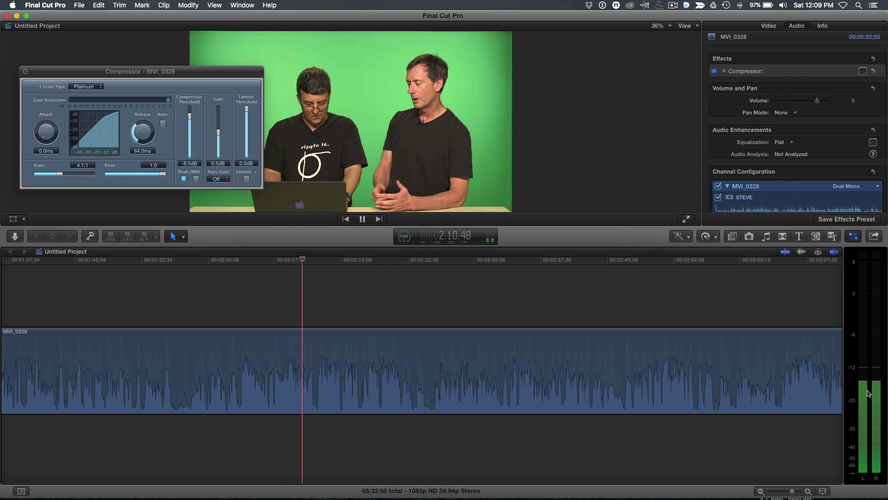
pyautogui.press('space')
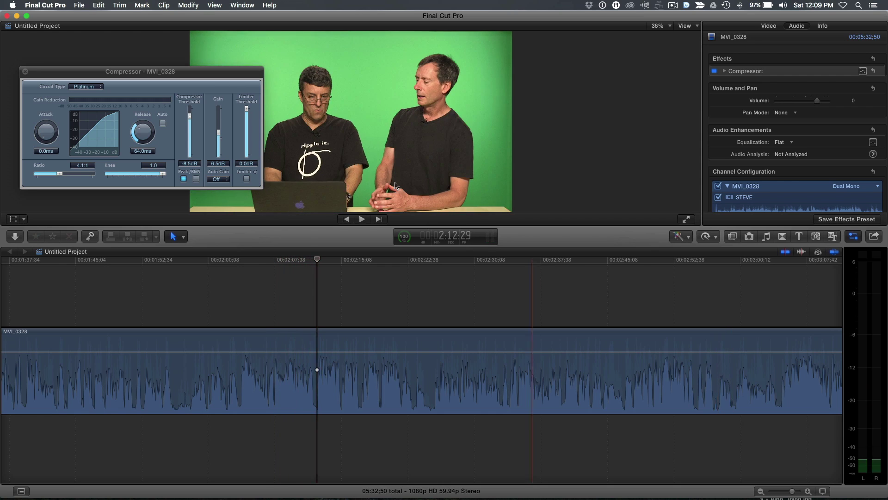
# Step: Replay the interview audio, then restart playback from an earlier playhead position
pyautogui.click(217, 133)
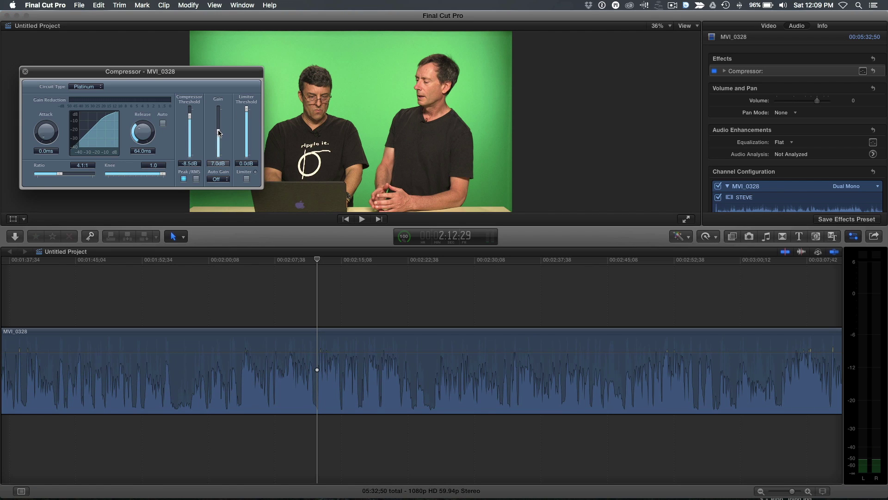
pyautogui.press('space')
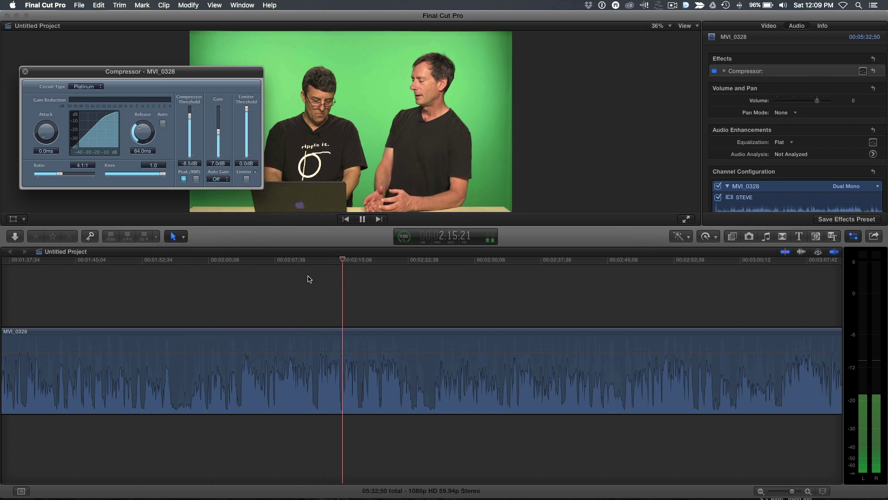
pyautogui.press('space')
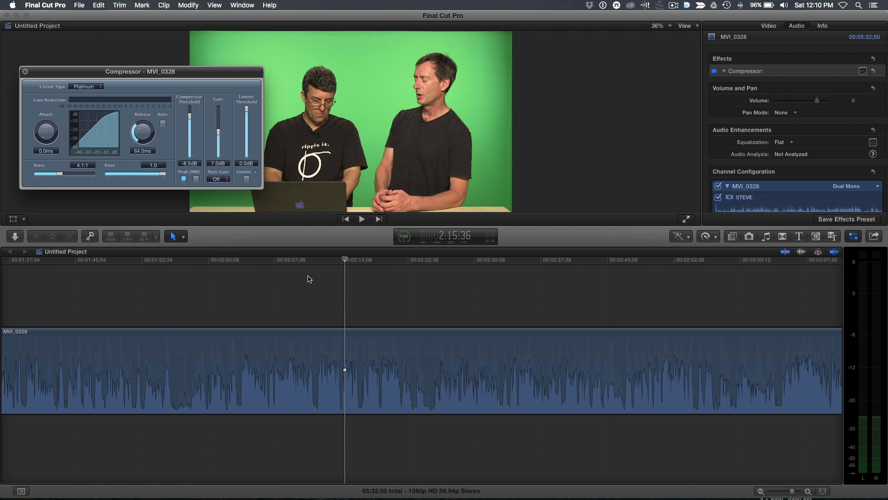
pyautogui.click(276, 302)
pyautogui.press('space')
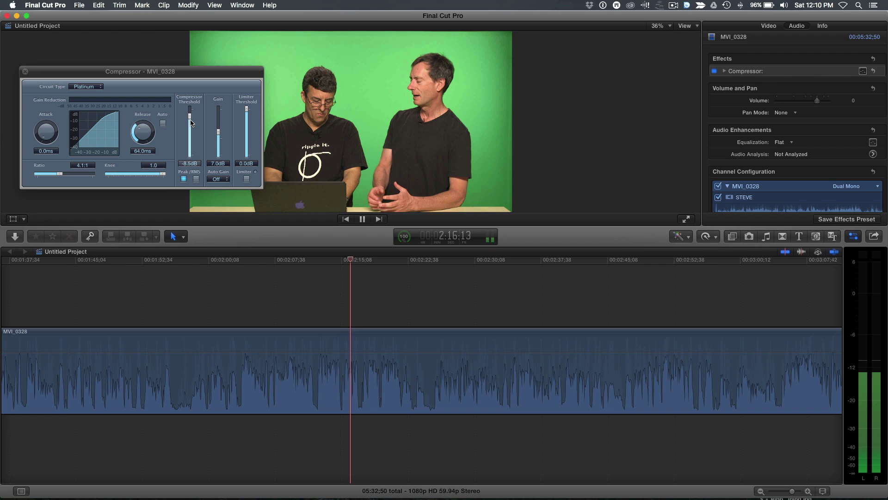
# Step: Tune the threshold to -22.5dB while listening, stop playback, and keep the Platinum circuit type
pyautogui.moveTo(191, 123); pyautogui.dragTo(189, 141)
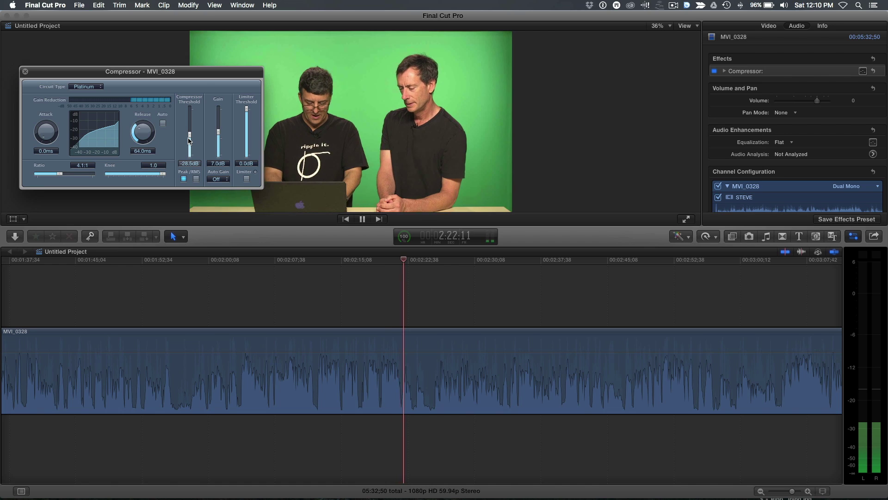
pyautogui.moveTo(189, 141); pyautogui.dragTo(189, 135)
pyautogui.press('space')
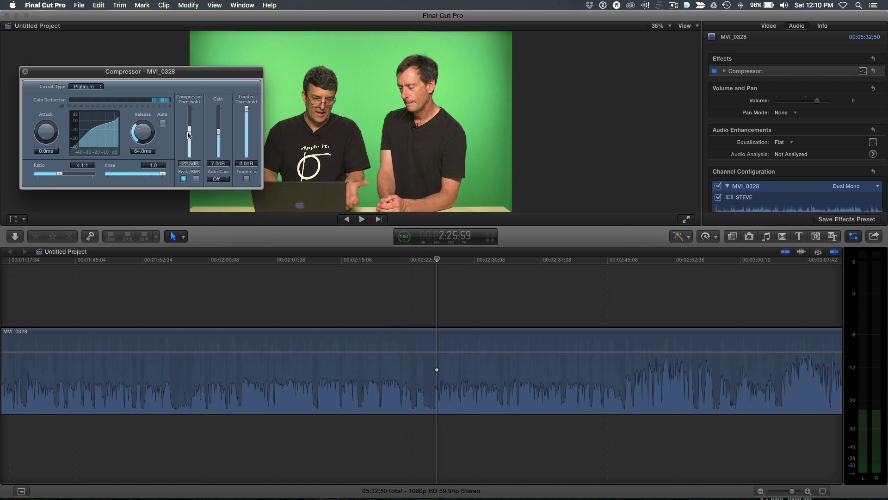
pyautogui.click(88, 86)
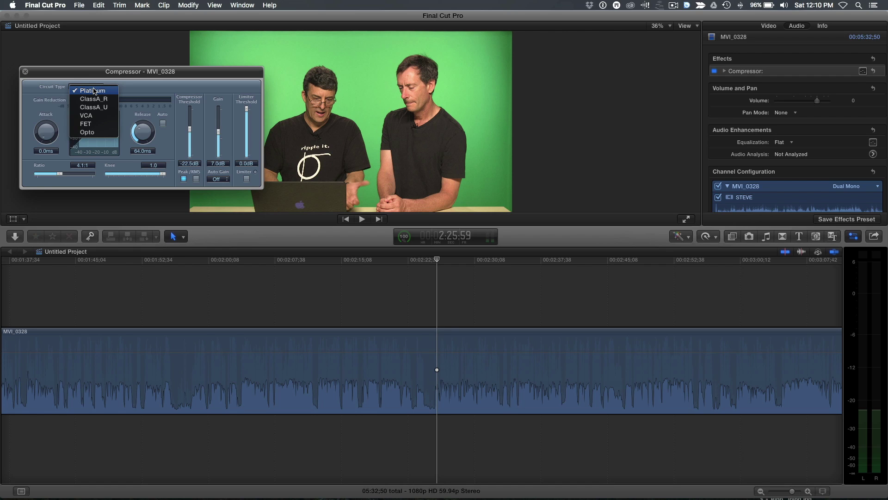
pyautogui.click(130, 87)
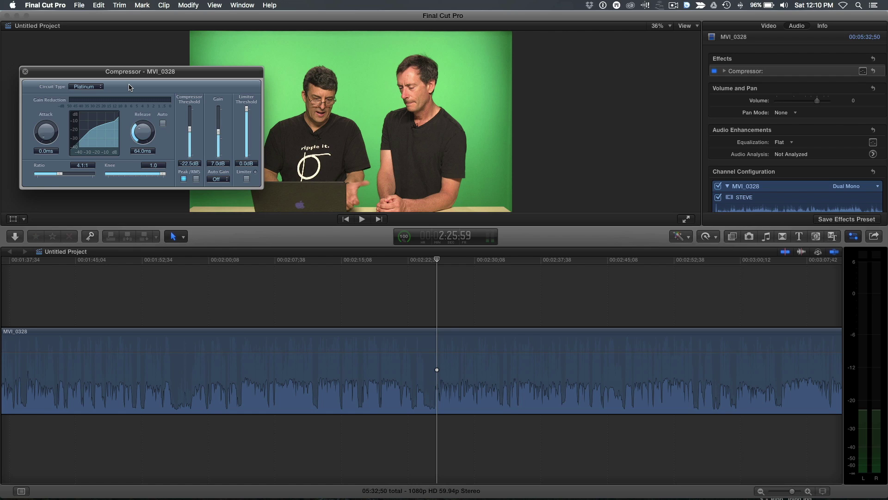
# Step: Cancel a preset save, then browse effects to the Under 5s category's U5 VO Compressor-EQ preset
pyautogui.click(830, 224)
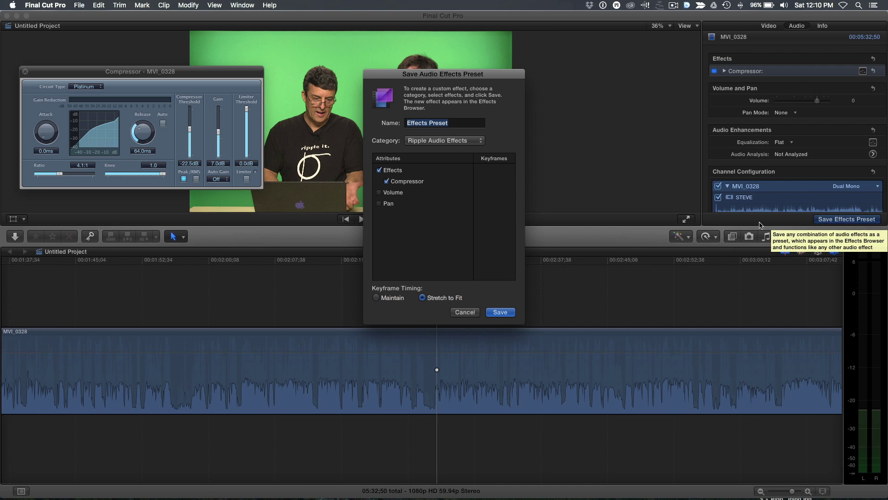
pyautogui.click(465, 312)
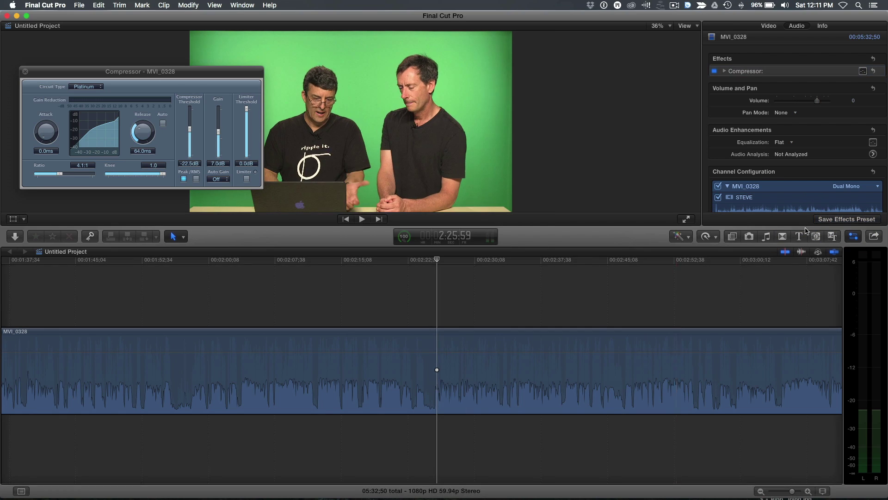
pyautogui.click(732, 236)
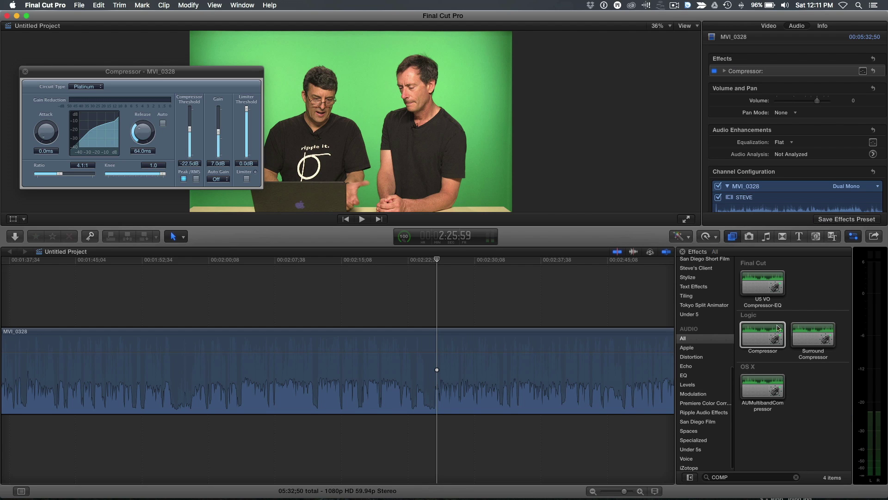
pyautogui.click(780, 341)
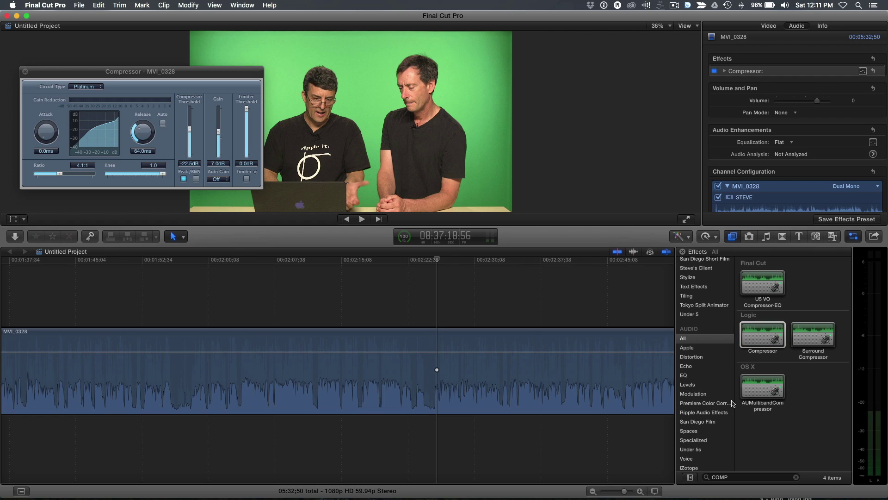
pyautogui.scroll(-1, 715, 411)
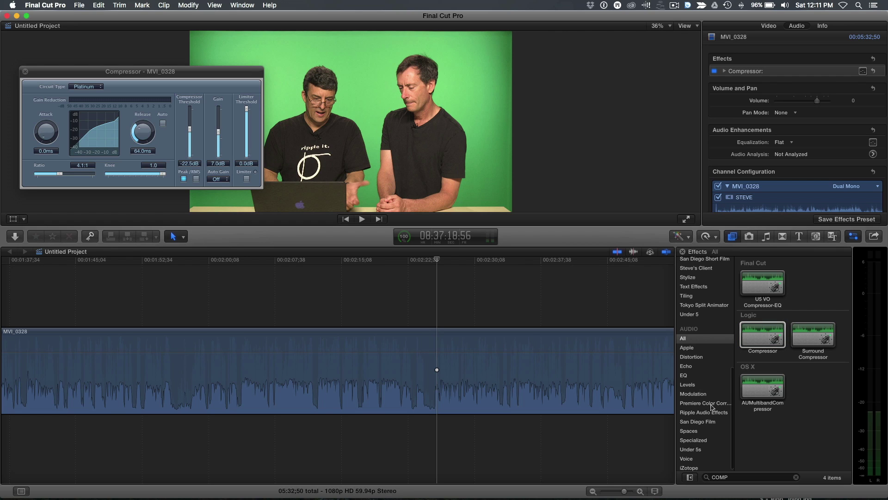
pyautogui.click(694, 448)
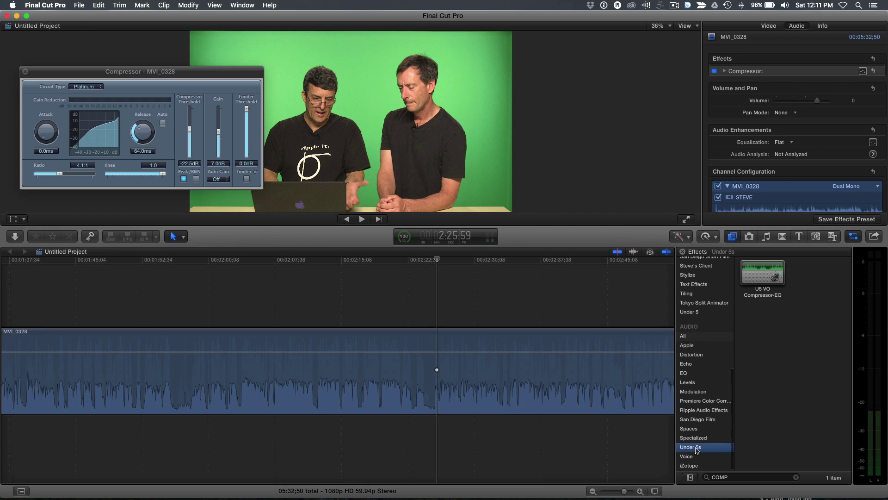
pyautogui.click(762, 280)
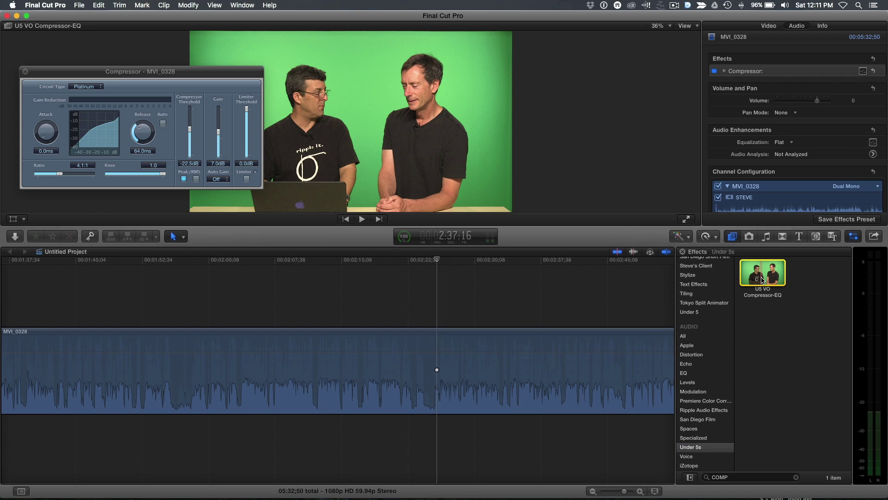